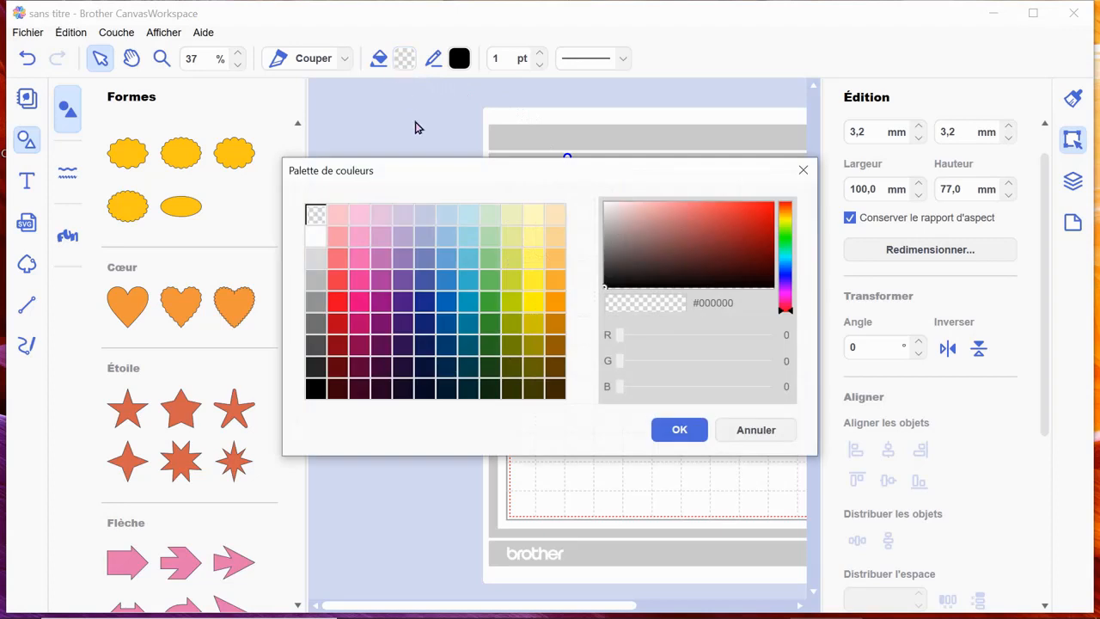
Fill the scalloped ellipse with the pale yellow-green colour #E3ED99
{"action": "left_click", "coordinate": [513, 242]}
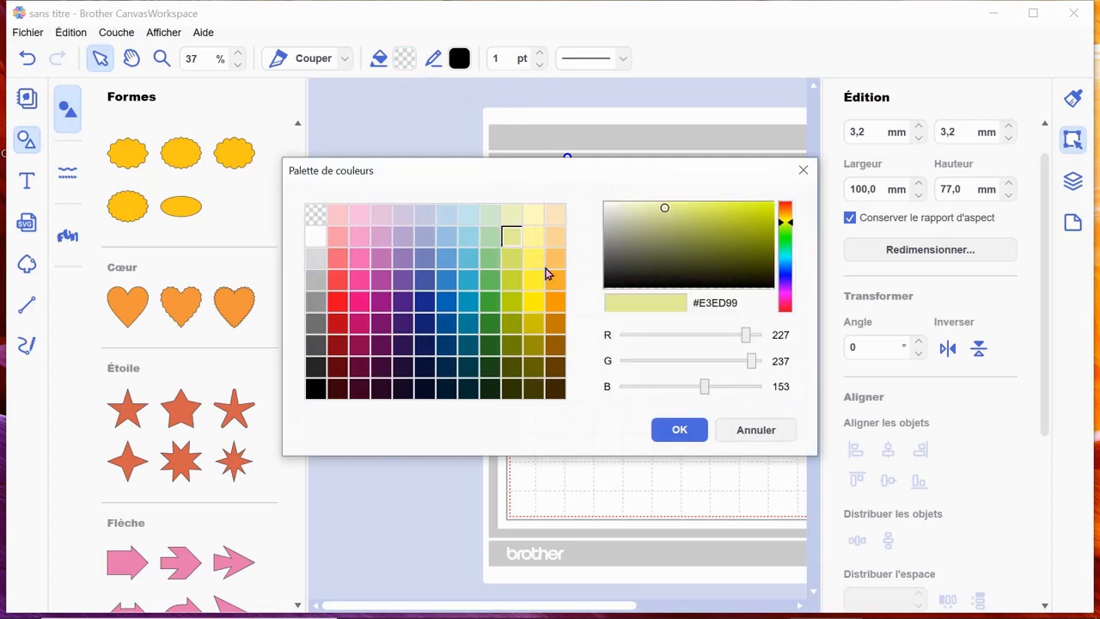
{"action": "left_click", "coordinate": [683, 432]}
{"action": "left_click", "coordinate": [615, 373]}
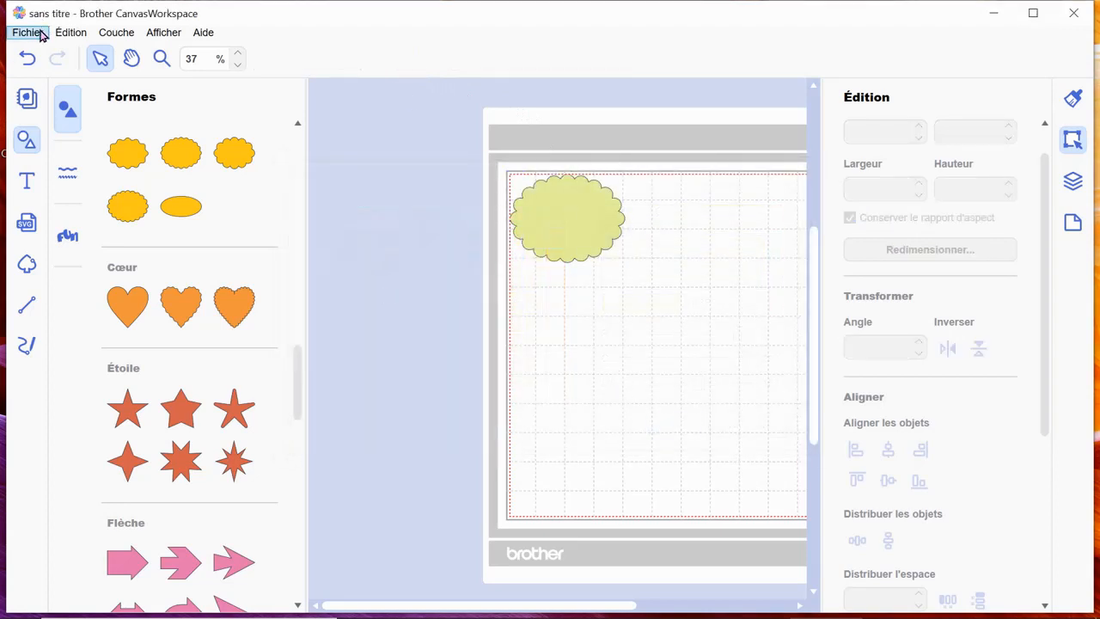
Save the project in the scrap folder as a CWPRJ file named "mise a jour fev 2020"
{"action": "left_click", "coordinate": [26, 32]}
{"action": "left_click", "coordinate": [79, 129]}
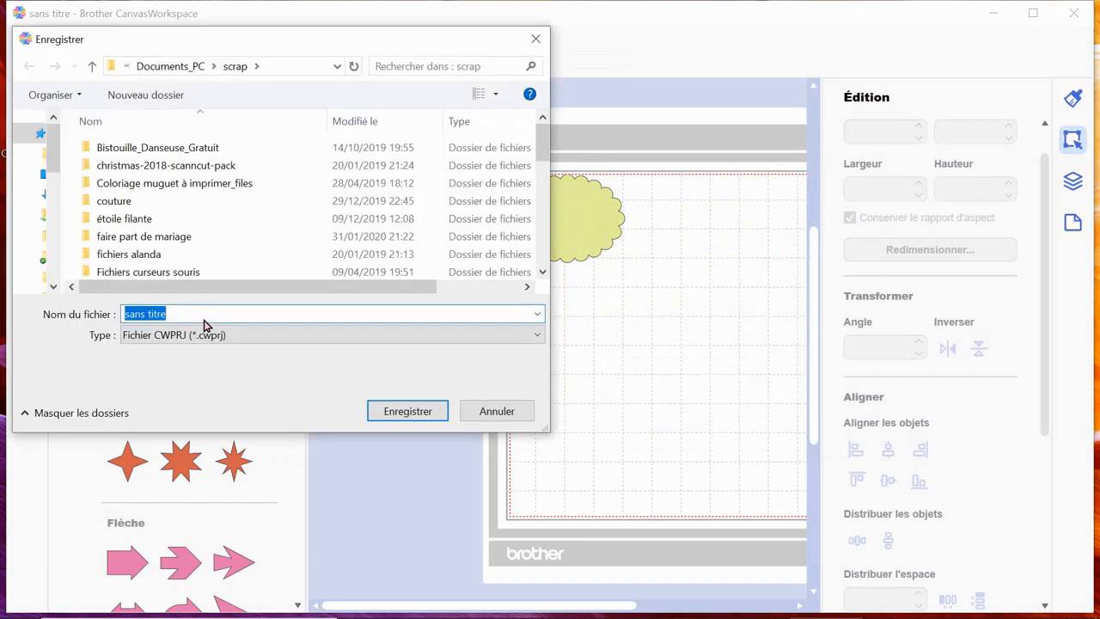
{"action": "type", "text": "mise"}
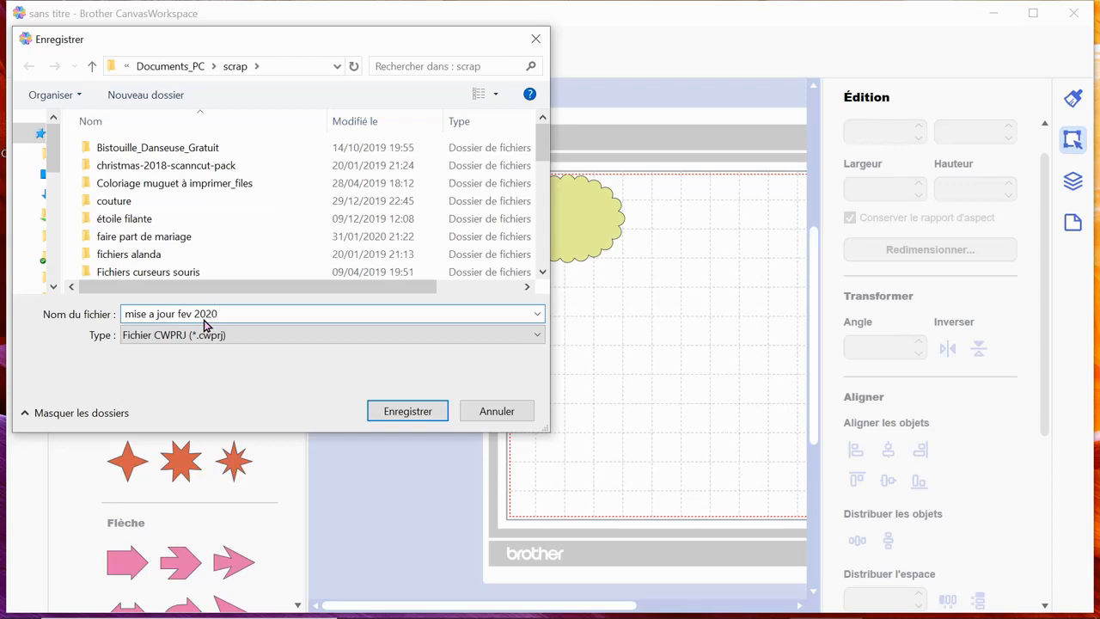
{"action": "left_click", "coordinate": [400, 415]}
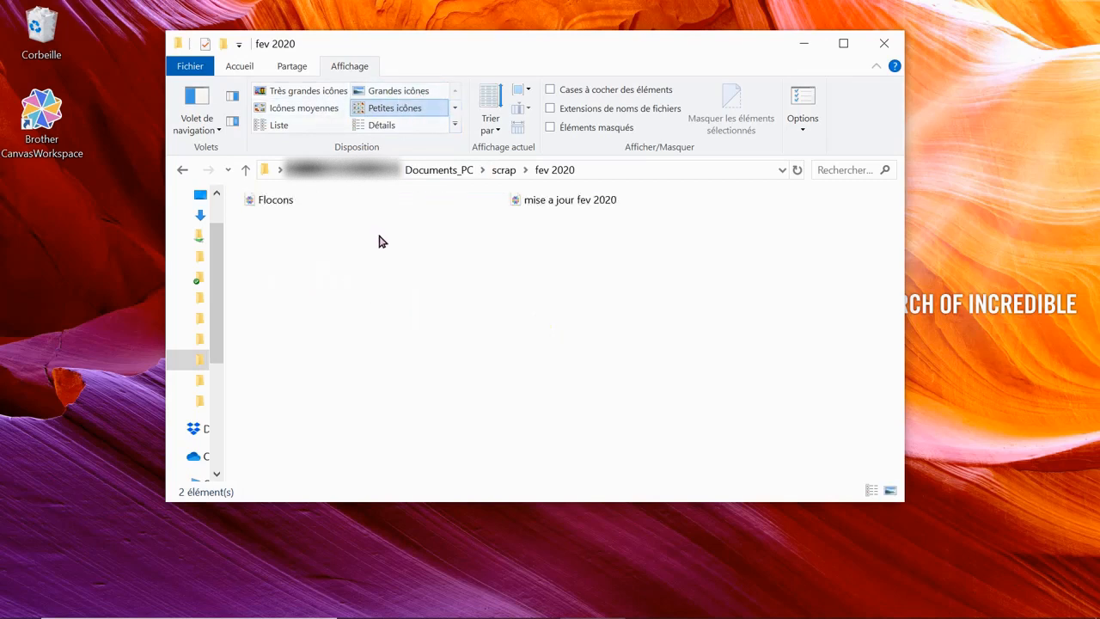
Compare how the project files in the fev 2020 folder appear in the details, content, tile and various icon-size layouts
{"action": "left_click", "coordinate": [407, 126]}
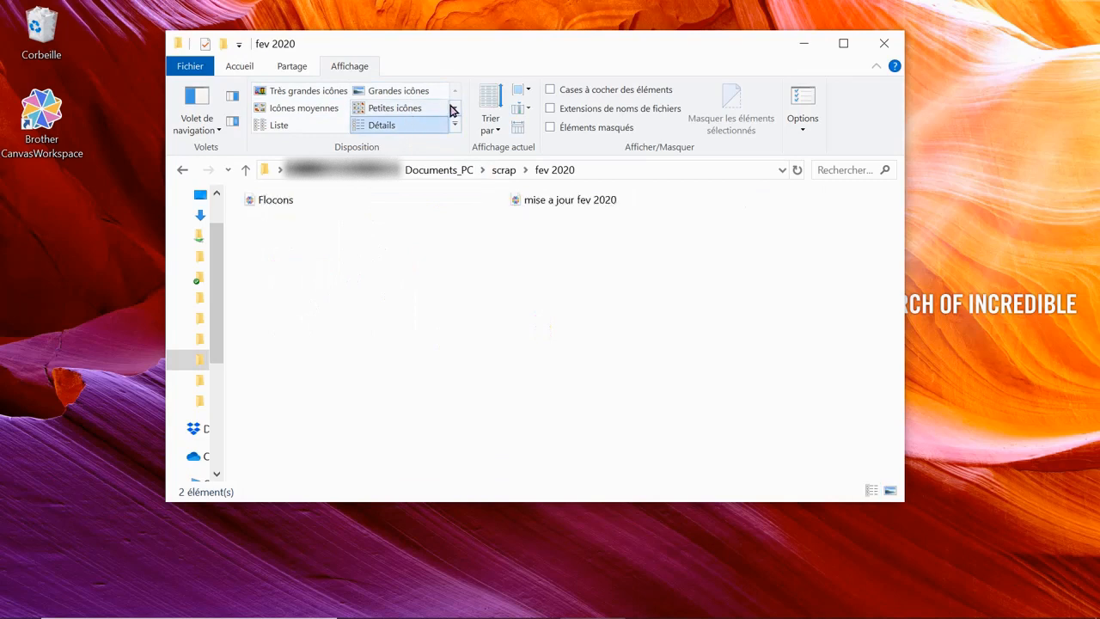
{"action": "left_click", "coordinate": [304, 111]}
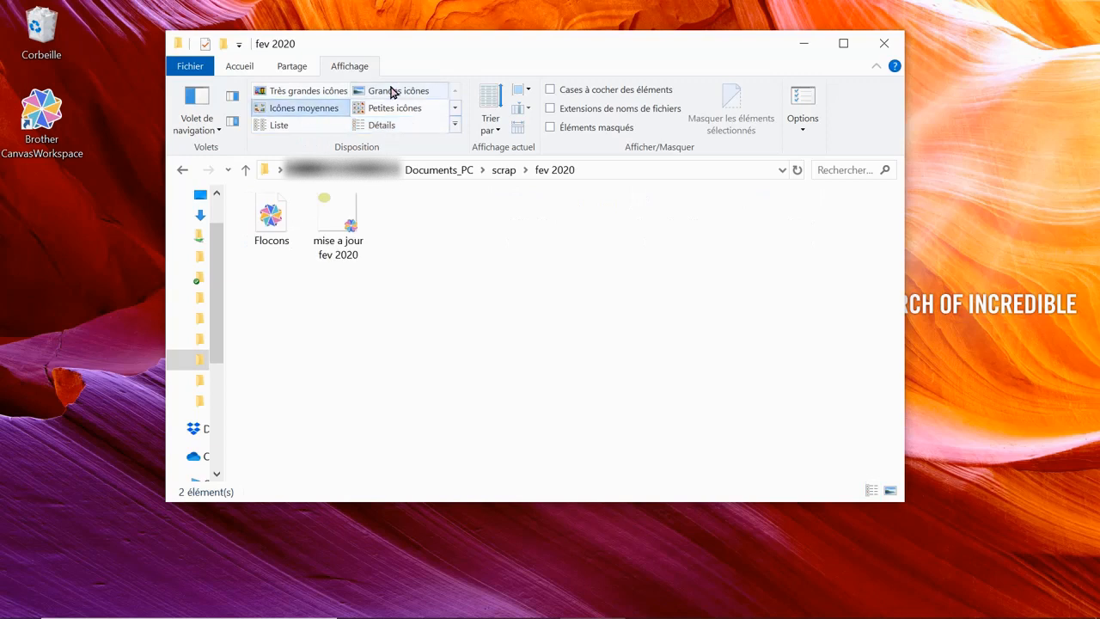
{"action": "left_click", "coordinate": [338, 98]}
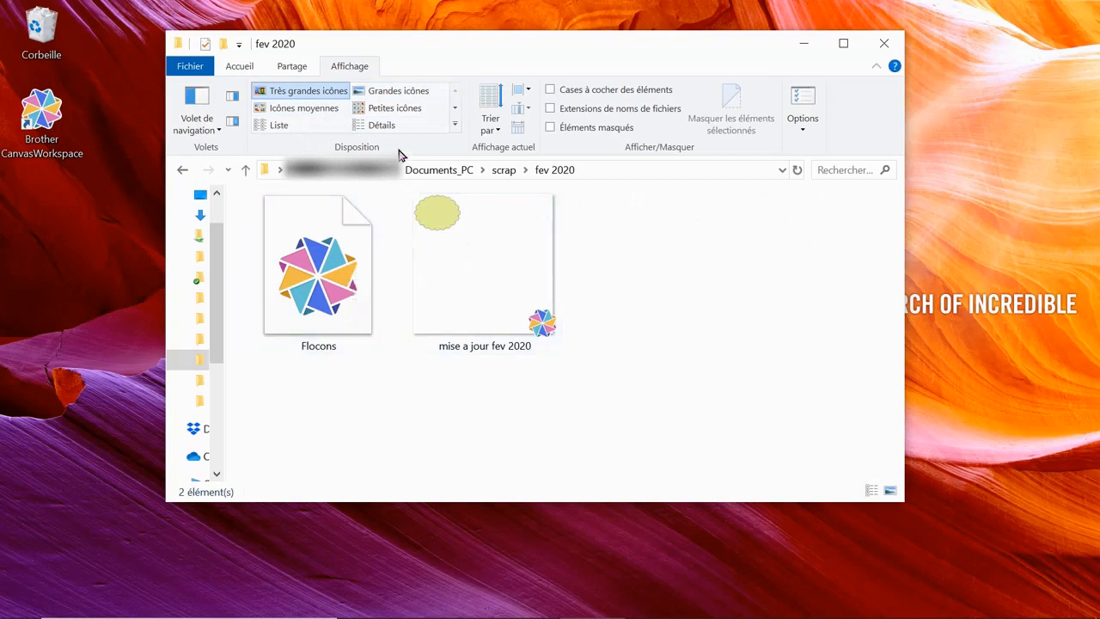
{"action": "left_click", "coordinate": [402, 91]}
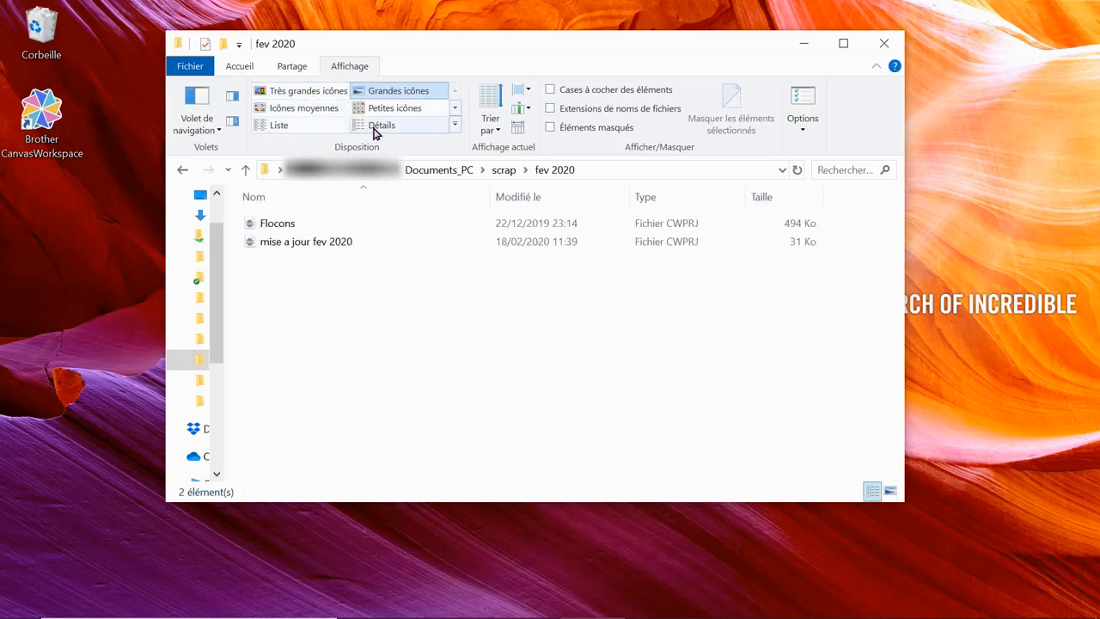
{"action": "left_click", "coordinate": [454, 108]}
{"action": "left_click", "coordinate": [436, 127]}
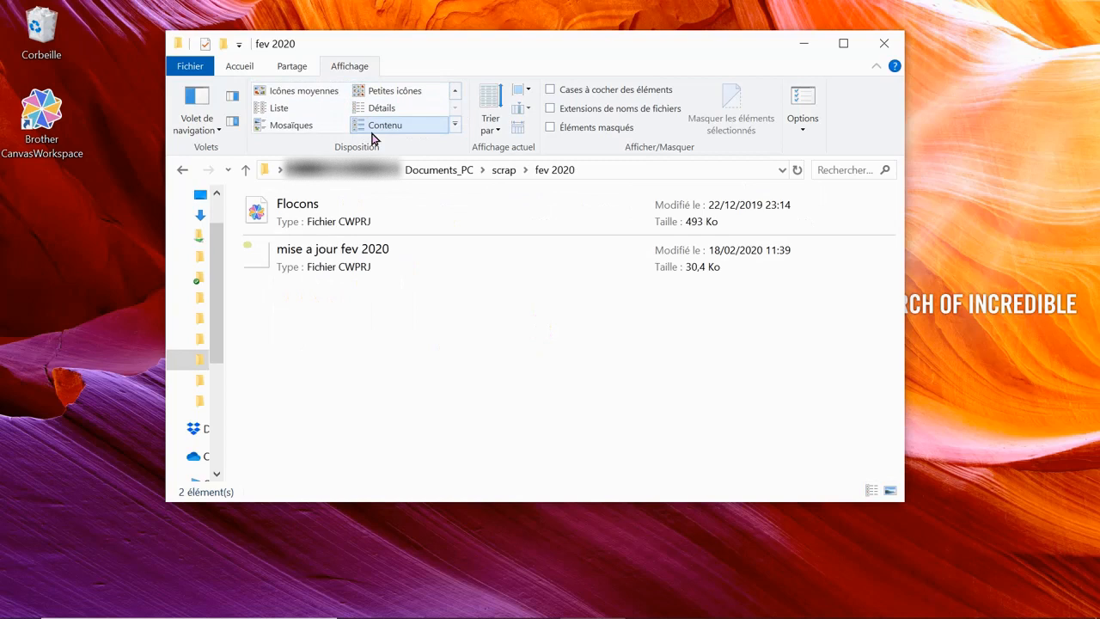
{"action": "left_click", "coordinate": [328, 130]}
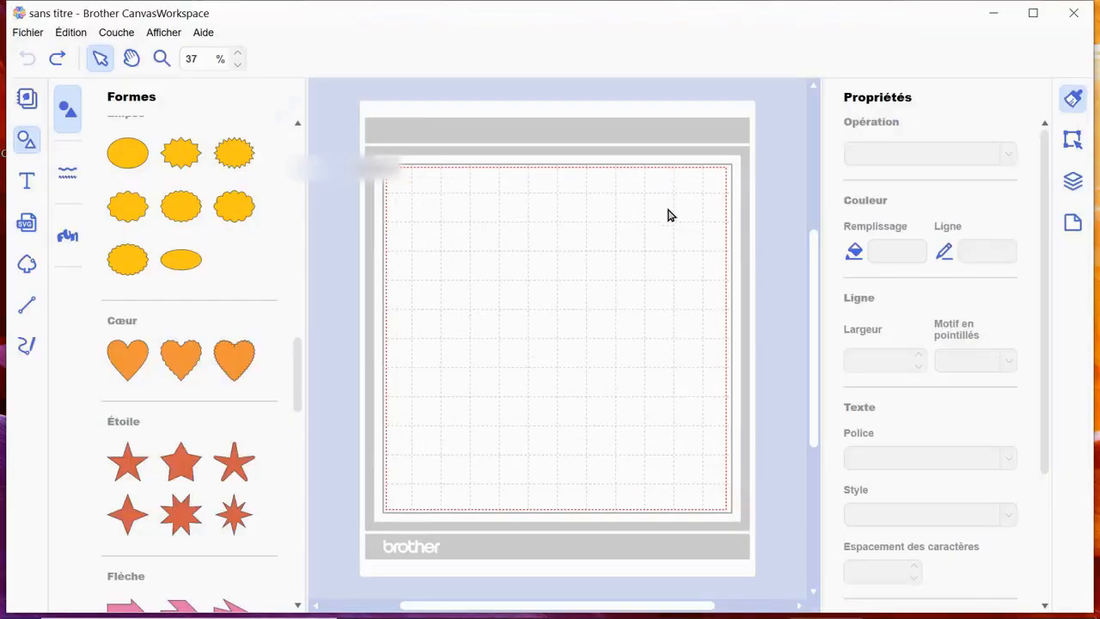
Add a plain ellipse and a five-pointed star to the blank mat, with the star overlapping the ellipse's right side
{"action": "left_click", "coordinate": [129, 153]}
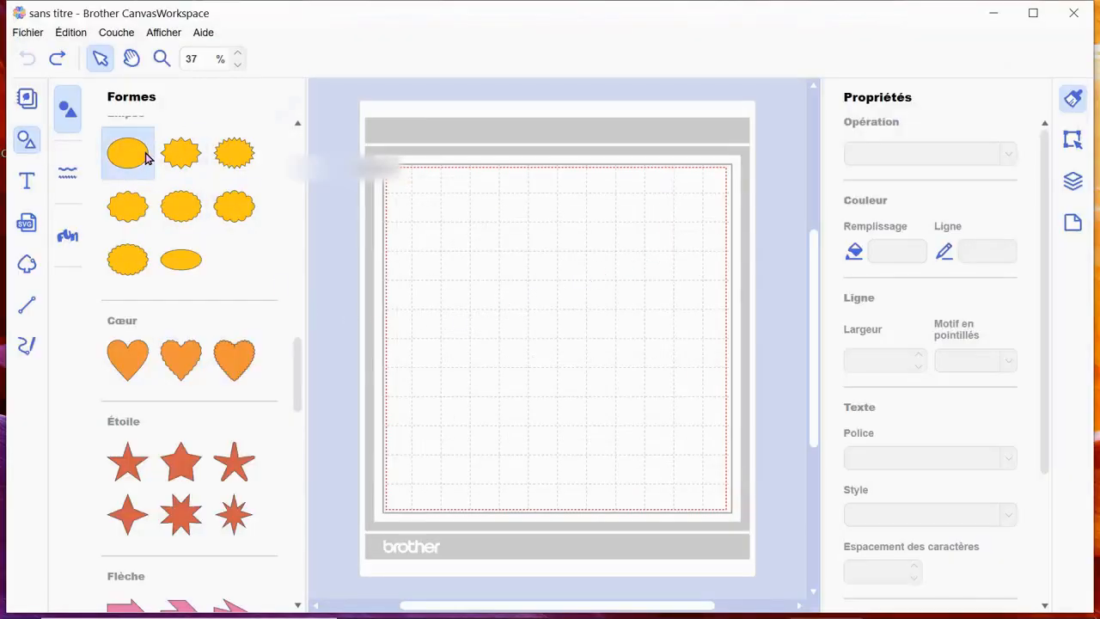
{"action": "left_click", "coordinate": [148, 474]}
{"action": "left_click_drag", "start_coordinate": [454, 234], "coordinate": [513, 230]}
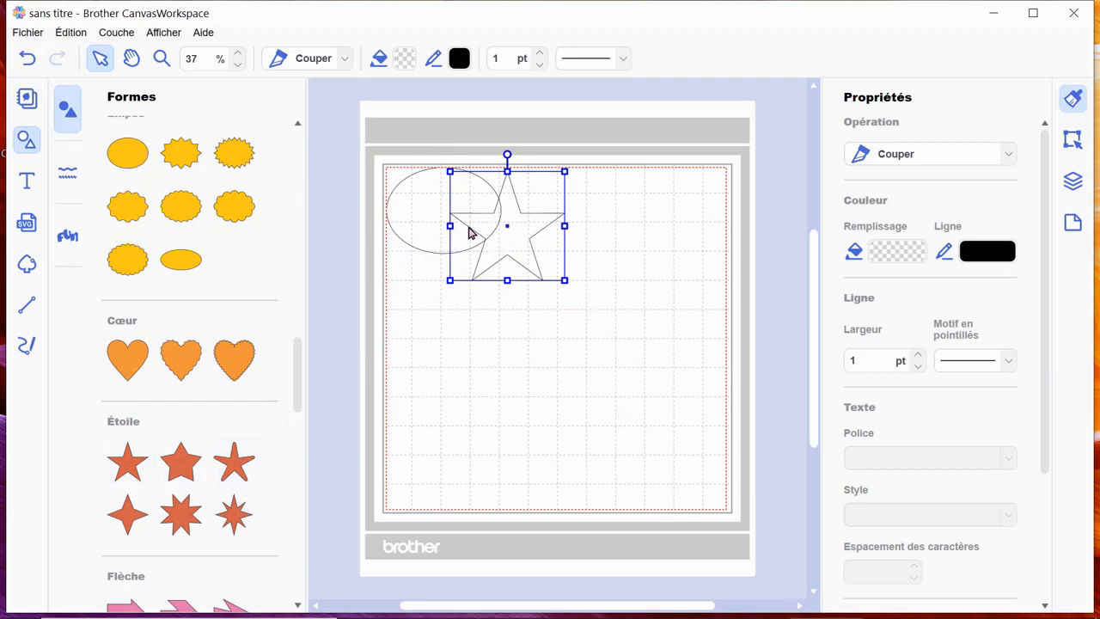
Fill the ellipse with light pink
{"action": "left_click", "coordinate": [438, 214]}
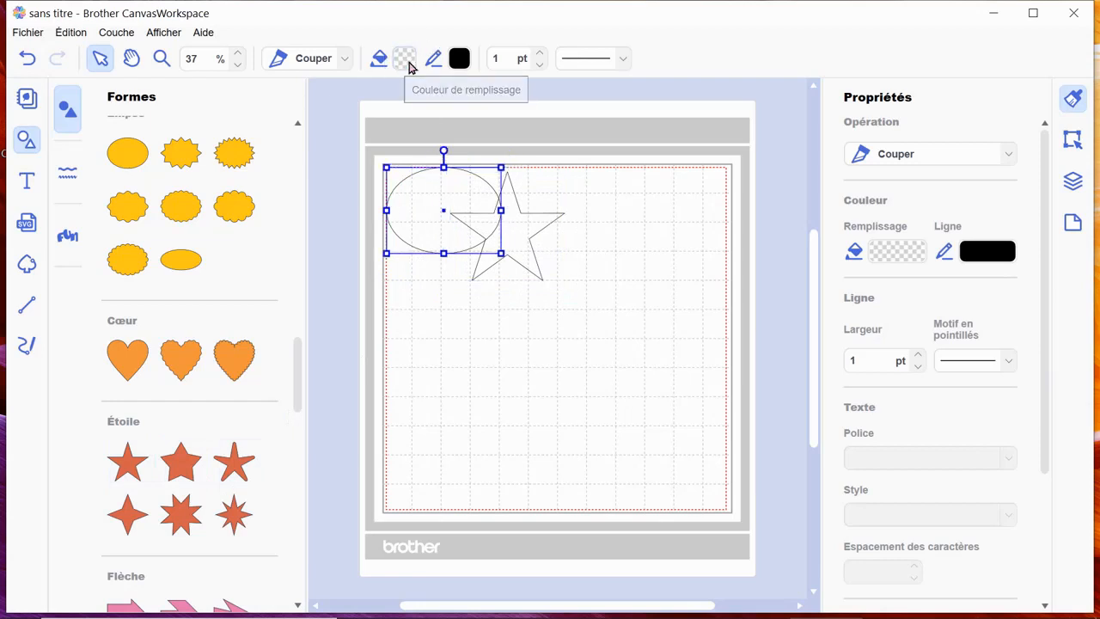
{"action": "left_click", "coordinate": [409, 66]}
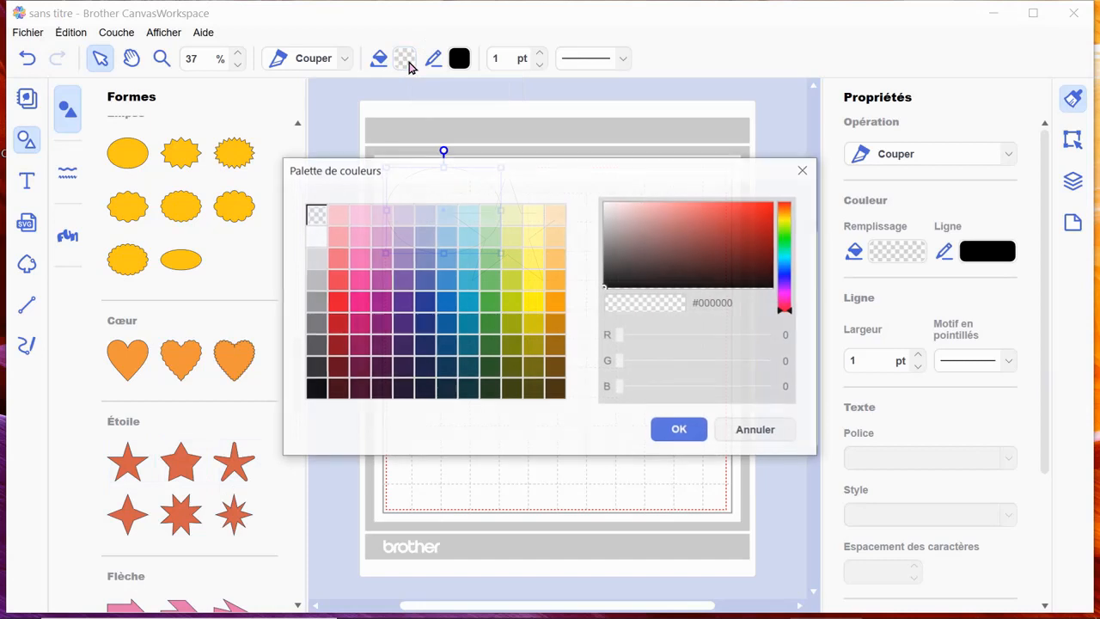
{"action": "left_click", "coordinate": [368, 244]}
{"action": "left_click", "coordinate": [684, 436]}
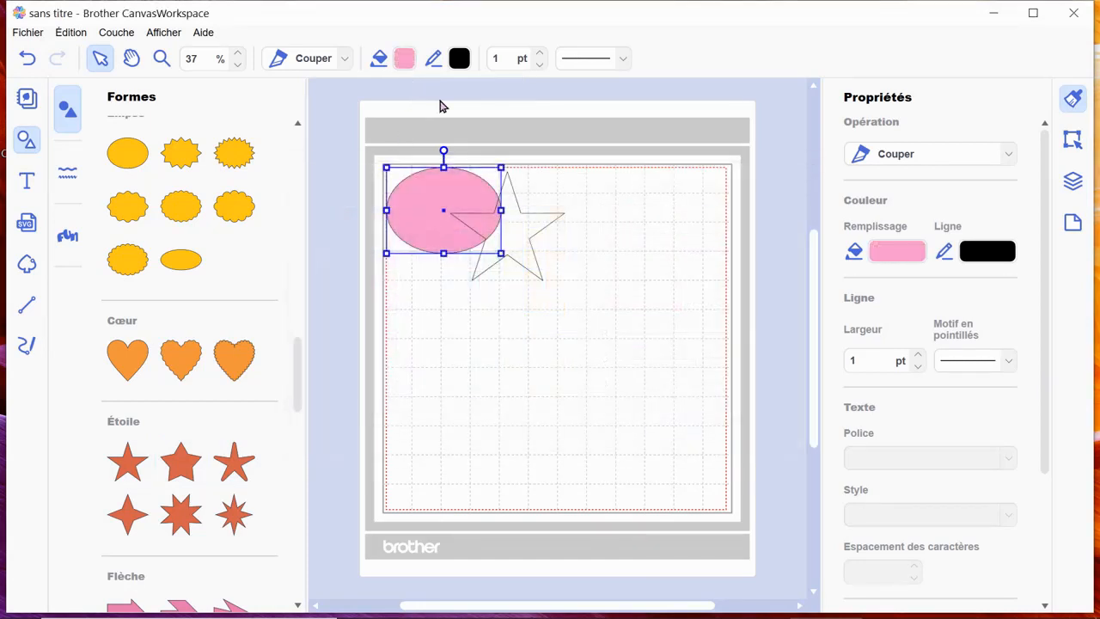
Fill the star with light blue
{"action": "left_click", "coordinate": [541, 243]}
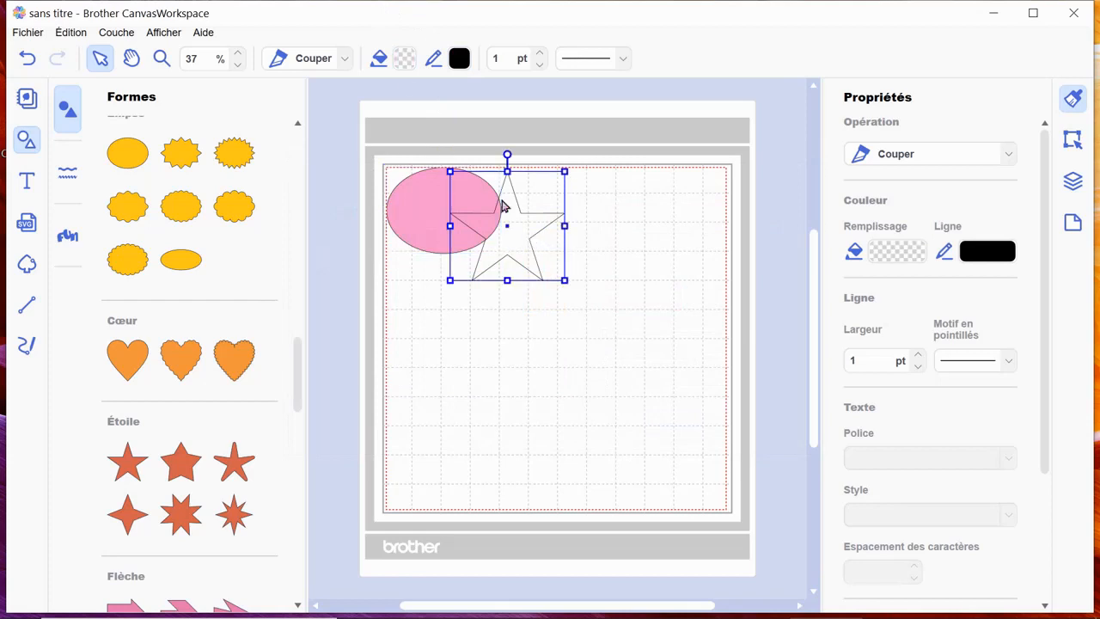
{"action": "left_click", "coordinate": [405, 62]}
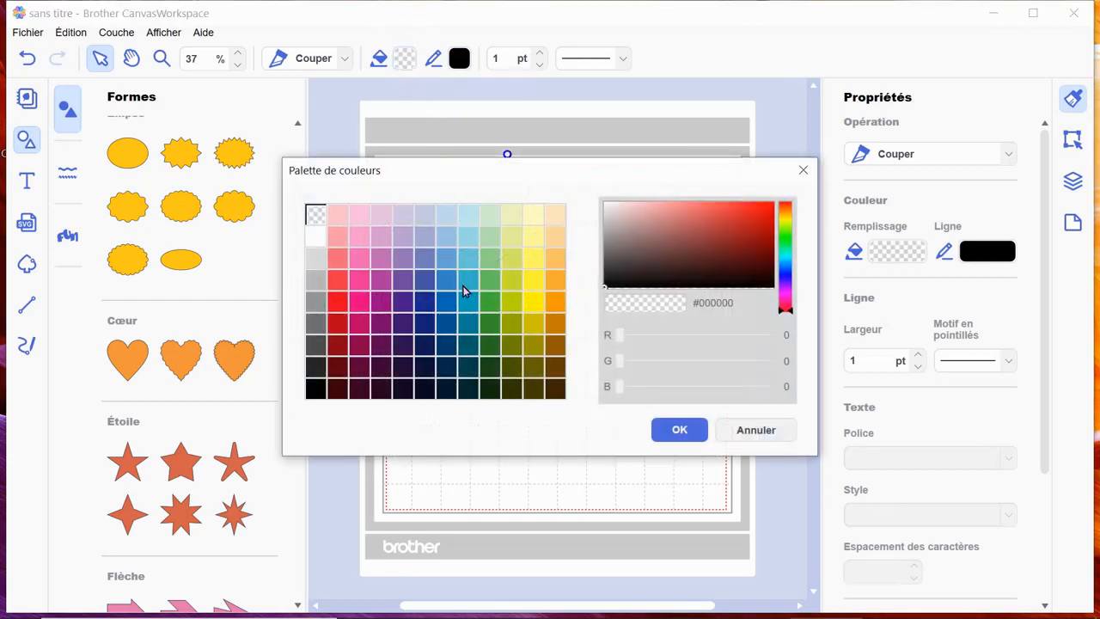
{"action": "left_click", "coordinate": [476, 262]}
{"action": "left_click", "coordinate": [679, 430]}
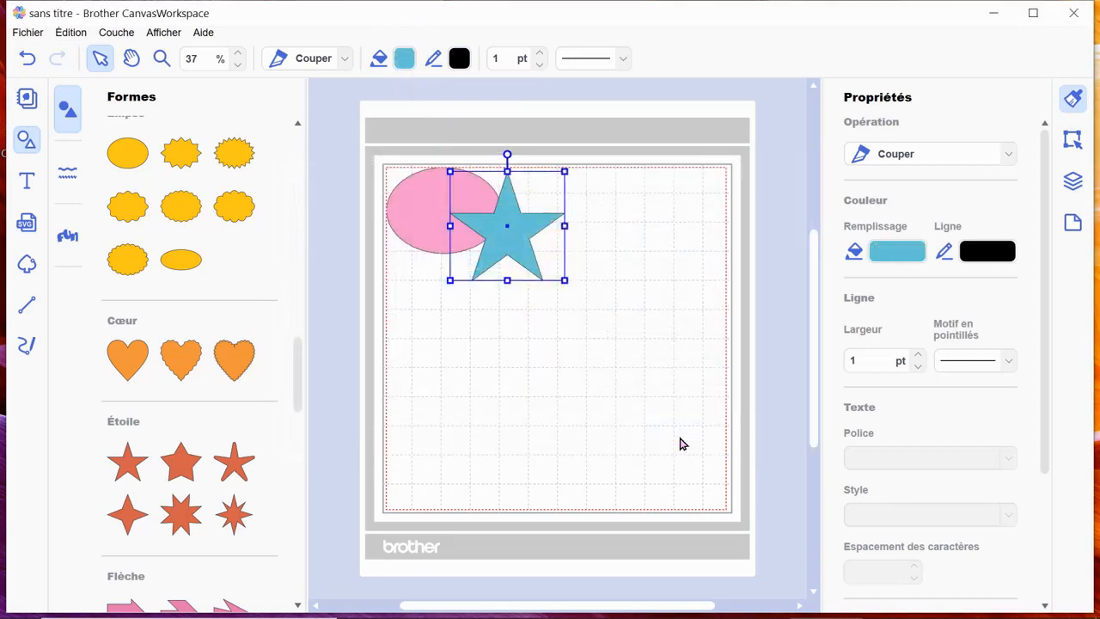
{"action": "left_click", "coordinate": [608, 398]}
Duplicate the ellipse and star together and place the copy directly below the original pair
{"action": "left_click_drag", "start_coordinate": [400, 159], "coordinate": [566, 295]}
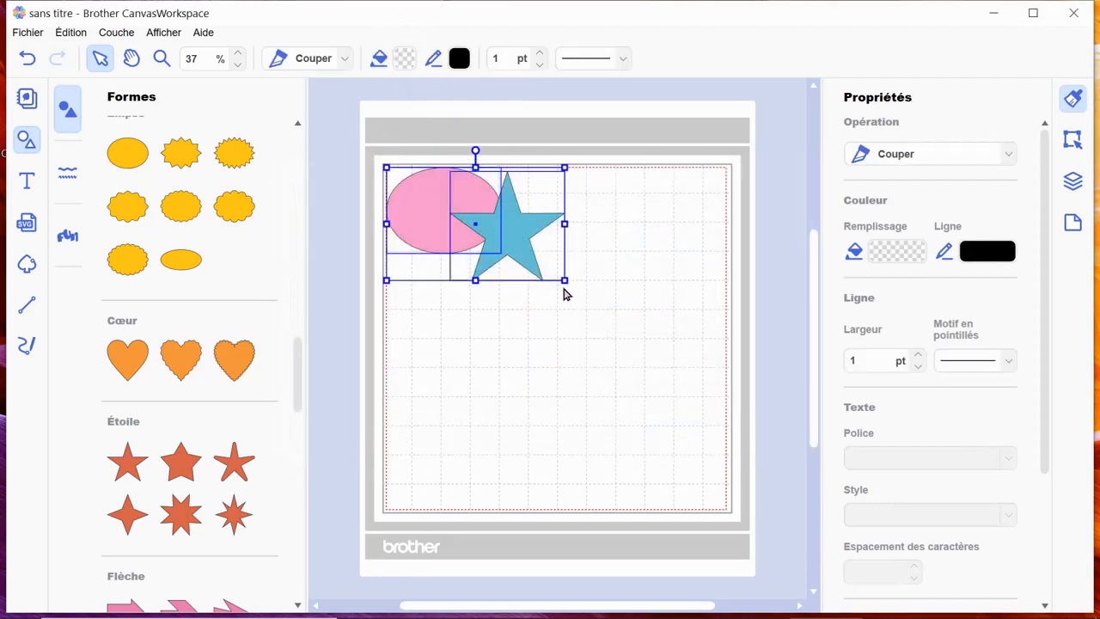
{"action": "right_click", "coordinate": [523, 262]}
{"action": "left_click", "coordinate": [599, 333]}
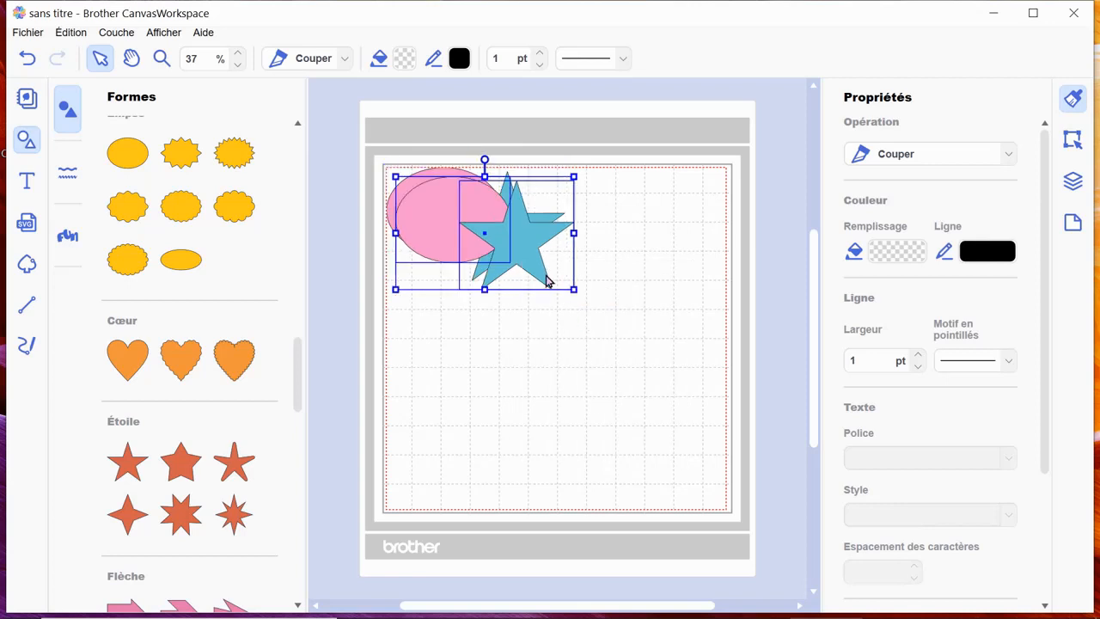
{"action": "left_click_drag", "start_coordinate": [498, 233], "coordinate": [502, 344]}
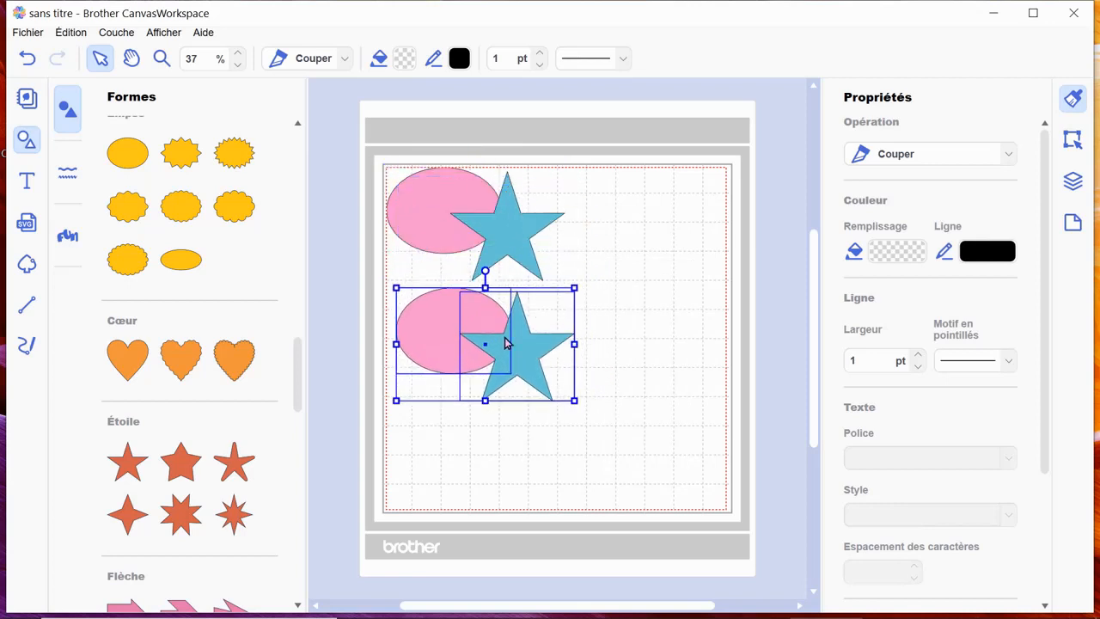
Duplicate the lower ellipse-and-star pair three times
{"action": "right_click", "coordinate": [536, 333]}
{"action": "left_click", "coordinate": [464, 315]}
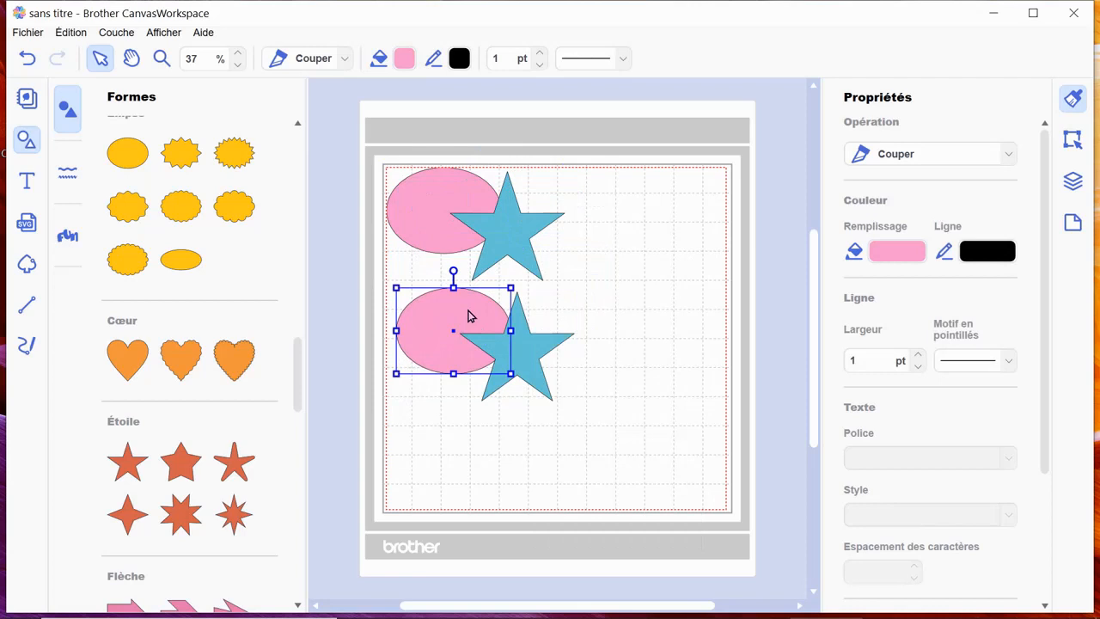
{"action": "left_click", "coordinate": [506, 346], "text": "shift"}
{"action": "right_click", "coordinate": [506, 346]}
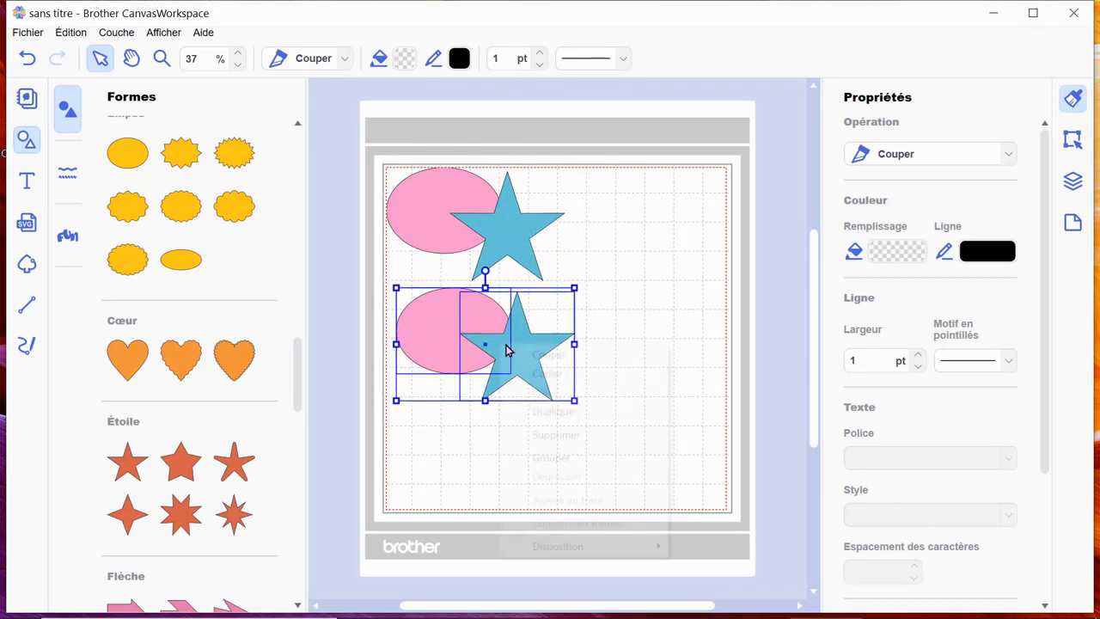
{"action": "left_click", "coordinate": [577, 411]}
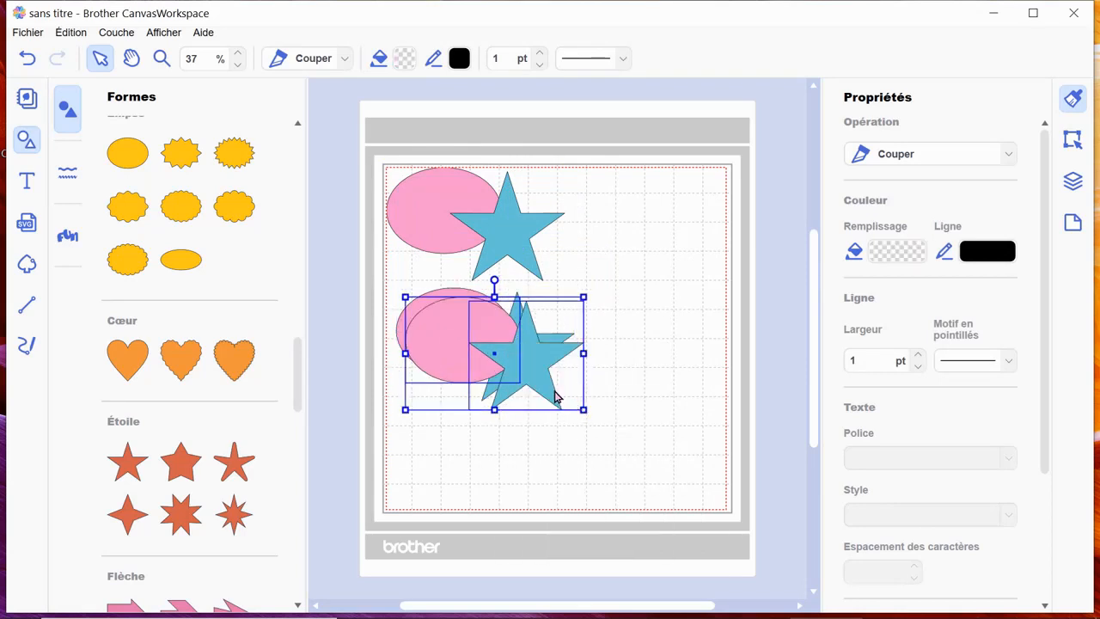
{"action": "right_click", "coordinate": [554, 396]}
{"action": "left_click", "coordinate": [620, 457]}
{"action": "right_click", "coordinate": [559, 398]}
{"action": "left_click", "coordinate": [619, 456]}
Move the two topmost copied pairs to the mat's right side, one in the upper row and one in the middle row
{"action": "left_click_drag", "start_coordinate": [542, 409], "coordinate": [697, 262]}
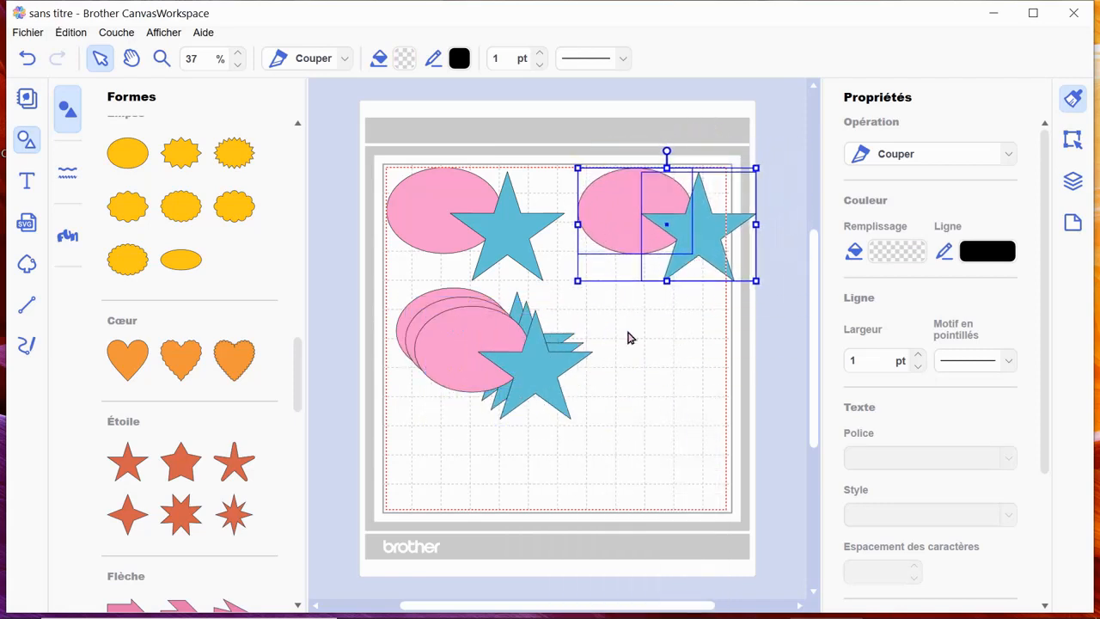
{"action": "mouse_move", "coordinate": [483, 347]}
{"action": "left_mouse_down"}
{"action": "mouse_move", "coordinate": [640, 402]}
{"action": "mouse_move", "coordinate": [699, 358]}
{"action": "mouse_move", "coordinate": [484, 364]}
{"action": "left_mouse_up"}
{"action": "left_click", "coordinate": [641, 387]}
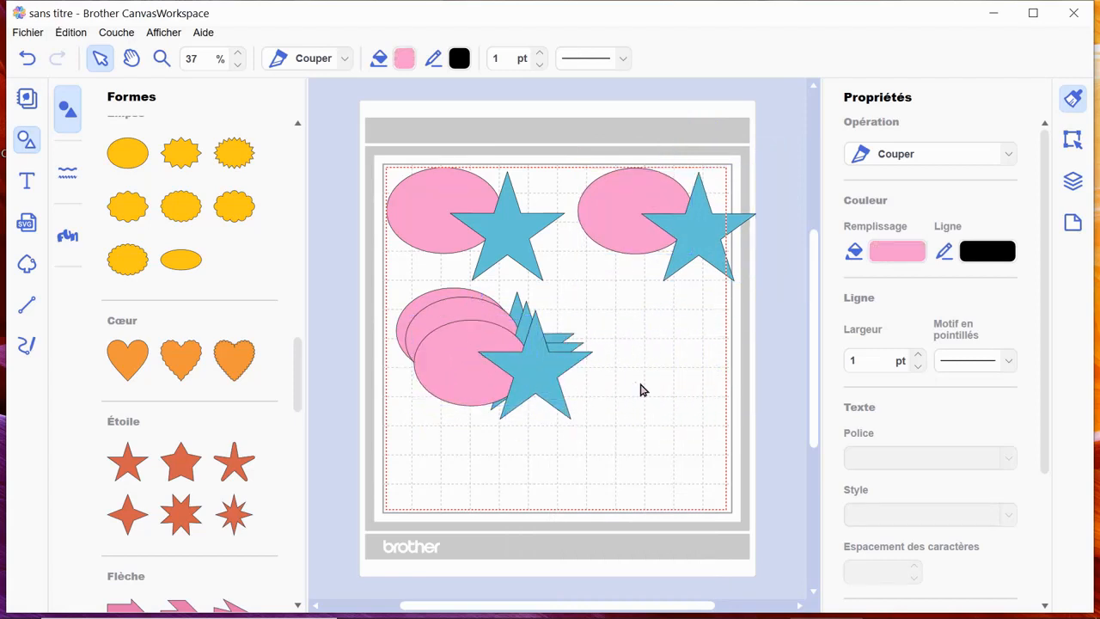
{"action": "left_click", "coordinate": [491, 360]}
{"action": "left_click", "coordinate": [540, 376], "text": "shift"}
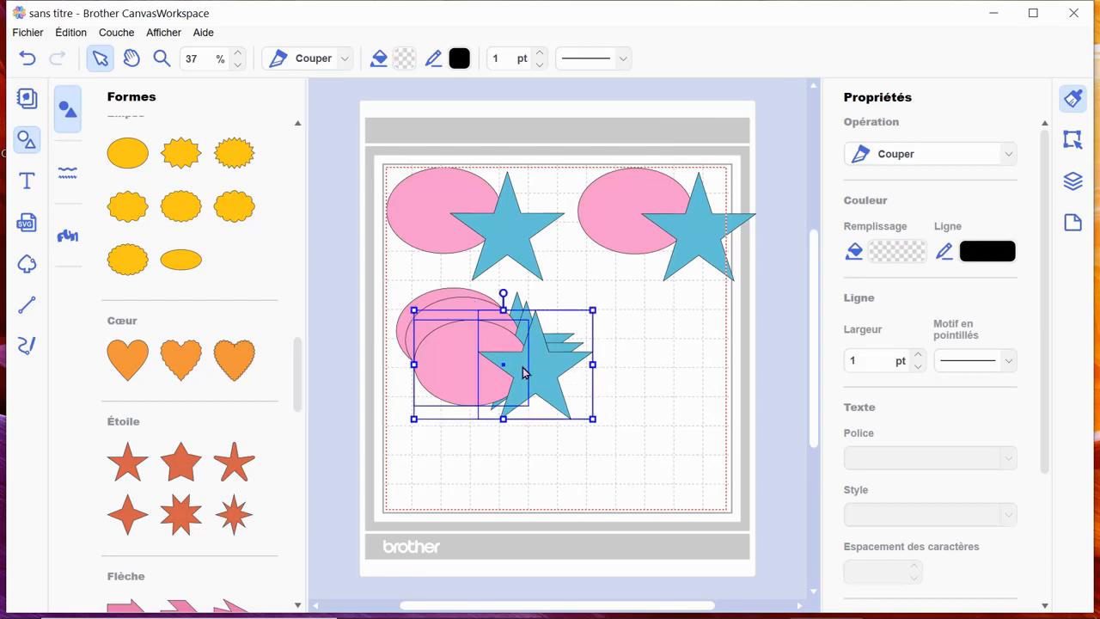
{"action": "left_click_drag", "start_coordinate": [522, 371], "coordinate": [693, 350]}
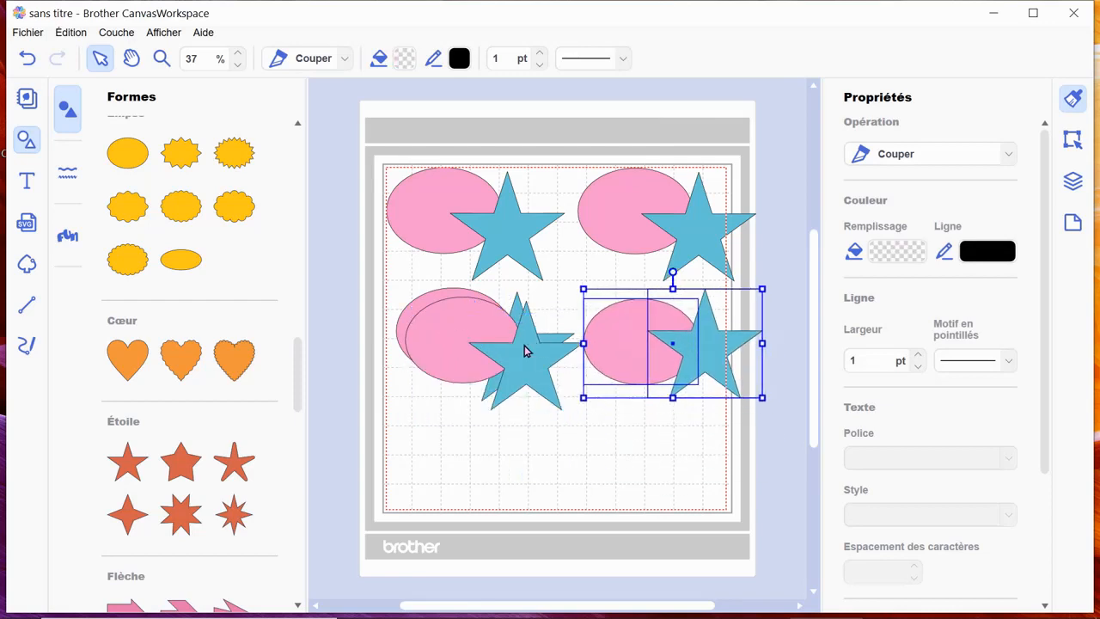
Move the remaining overlapping ellipse-and-star copy to the mat's lower left, below the middle-row pair
{"action": "left_click", "coordinate": [461, 349]}
{"action": "left_click", "coordinate": [522, 367], "text": "shift"}
{"action": "left_click_drag", "start_coordinate": [520, 367], "coordinate": [479, 462]}
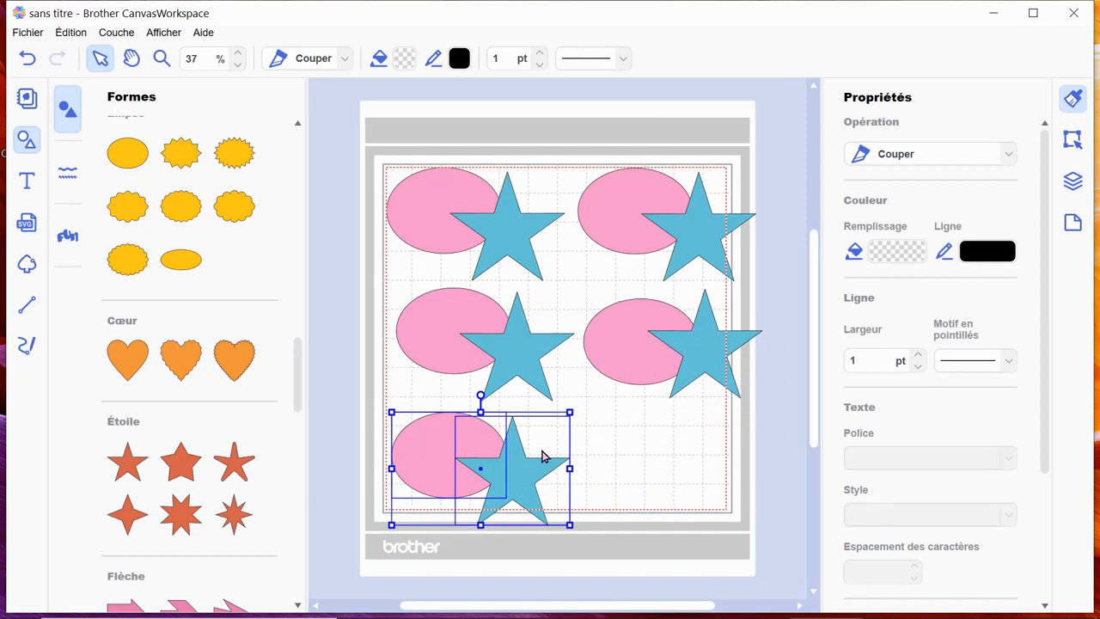
Duplicate the lower-left ellipse-and-star pair and place the copy to its right in the bottom row
{"action": "key", "text": "ctrl+a"}
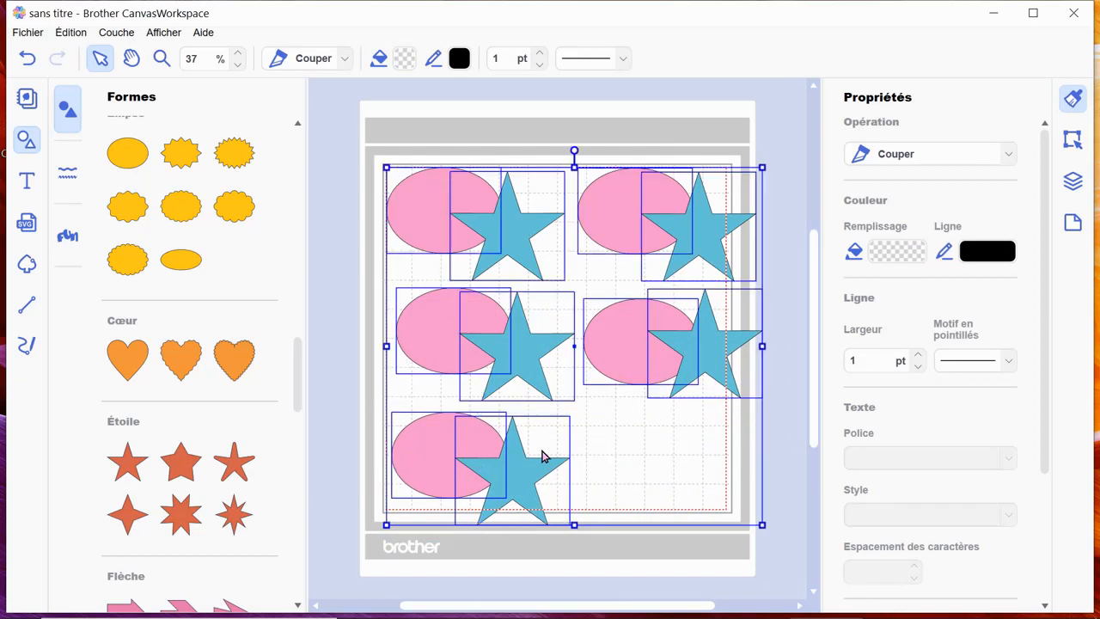
{"action": "left_click", "coordinate": [671, 457]}
{"action": "left_click", "coordinate": [512, 468]}
{"action": "left_click", "coordinate": [439, 449]}
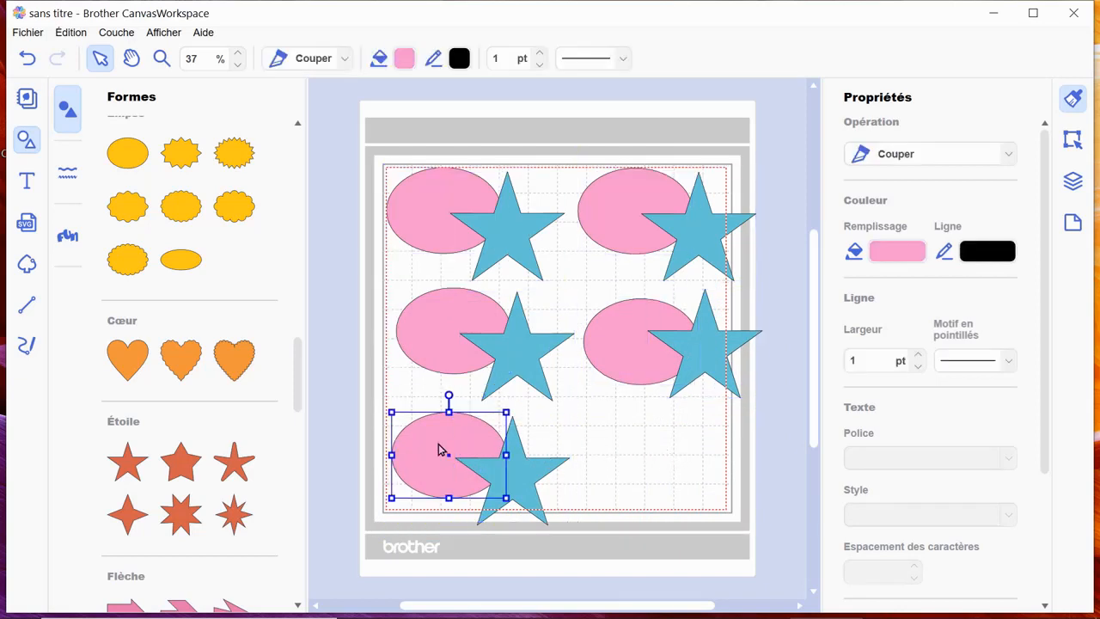
{"action": "left_click", "coordinate": [493, 481], "text": "shift"}
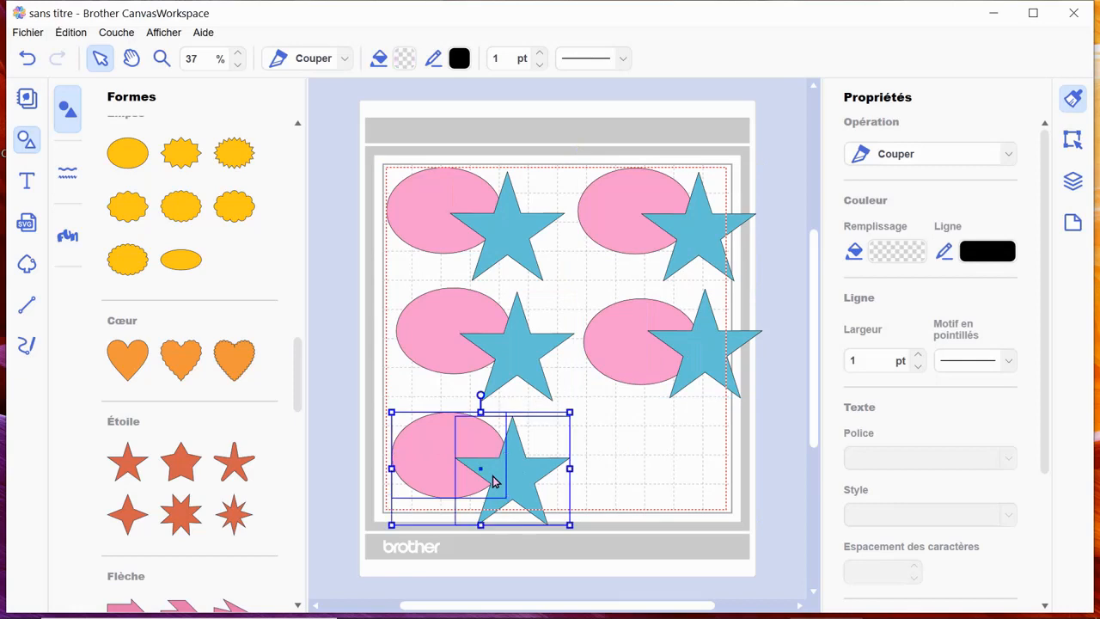
{"action": "right_click", "coordinate": [494, 481]}
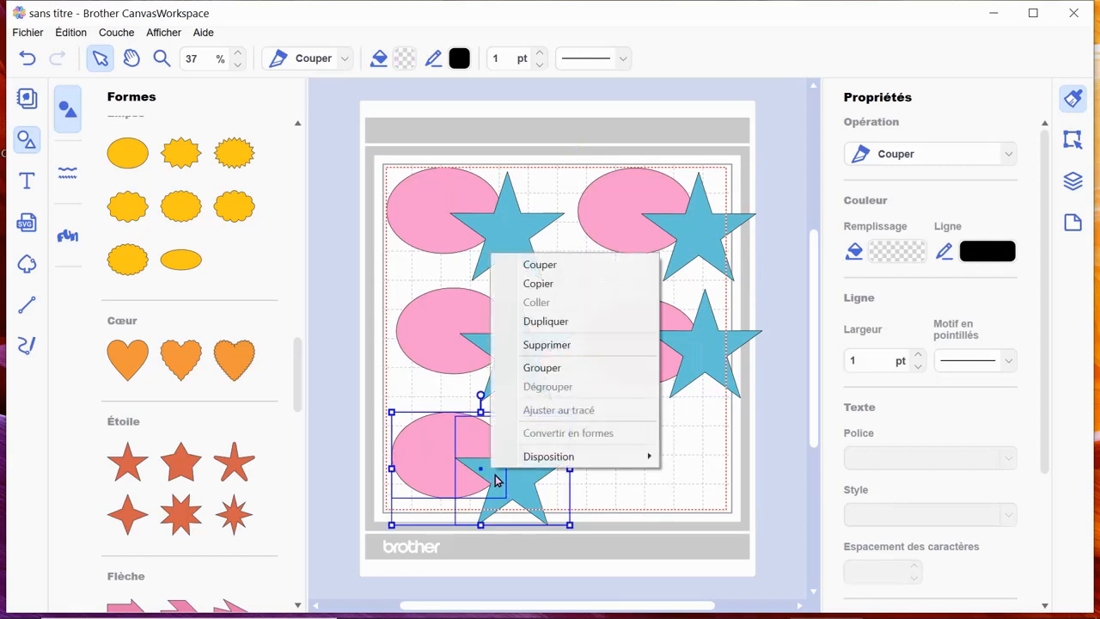
{"action": "left_click", "coordinate": [550, 320]}
{"action": "left_click_drag", "start_coordinate": [516, 452], "coordinate": [684, 469]}
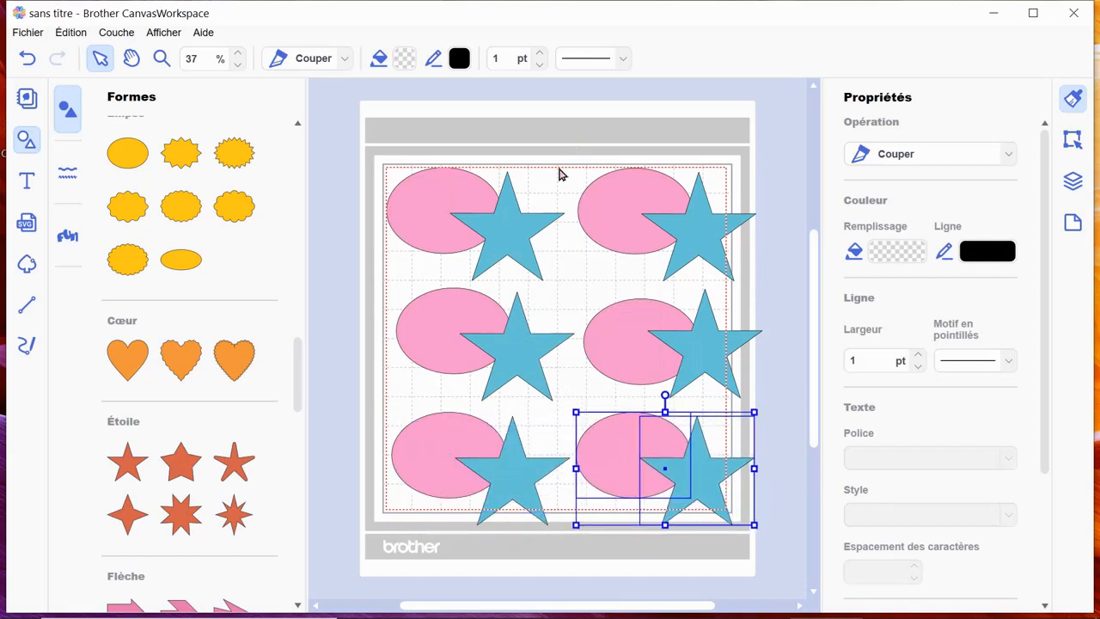
Merge the upper-left ellipse and star into a single shape with the overlap-processing tools
{"action": "left_click", "coordinate": [457, 219]}
{"action": "left_click", "coordinate": [512, 243], "text": "shift"}
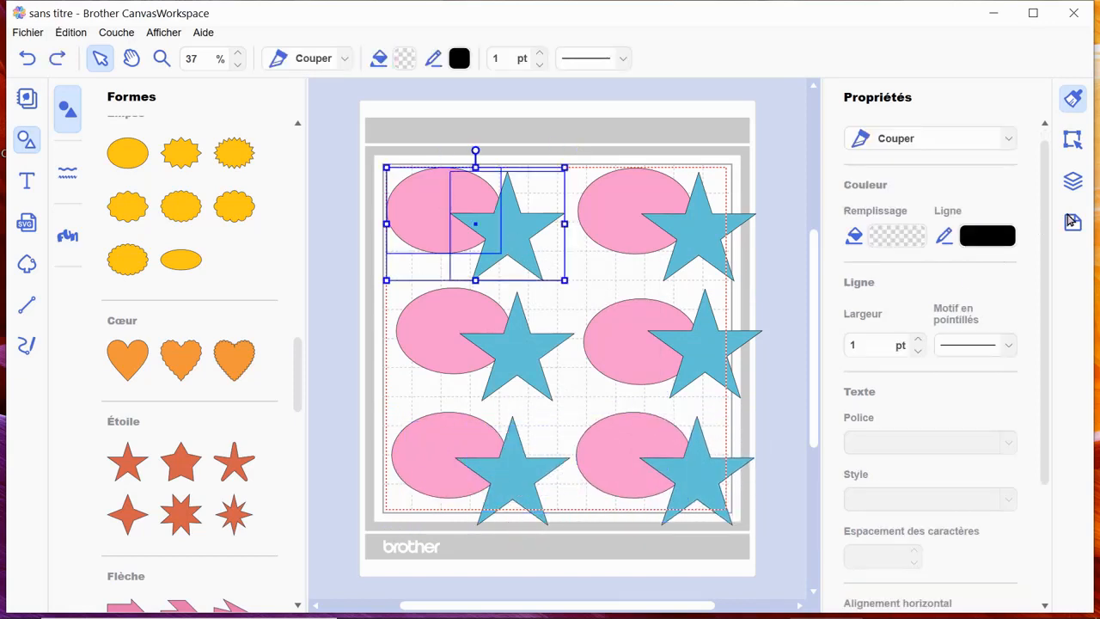
{"action": "left_click", "coordinate": [1084, 146]}
{"action": "scroll", "coordinate": [943, 354], "scroll_direction": "down", "scroll_amount": 5}
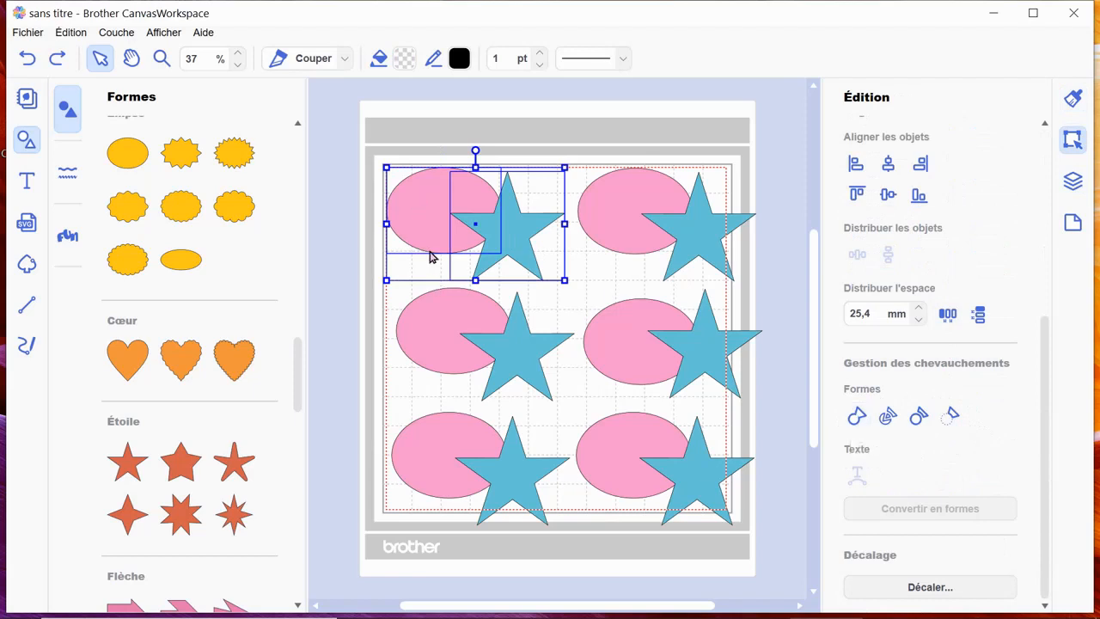
{"action": "key", "text": "ctrl+y"}
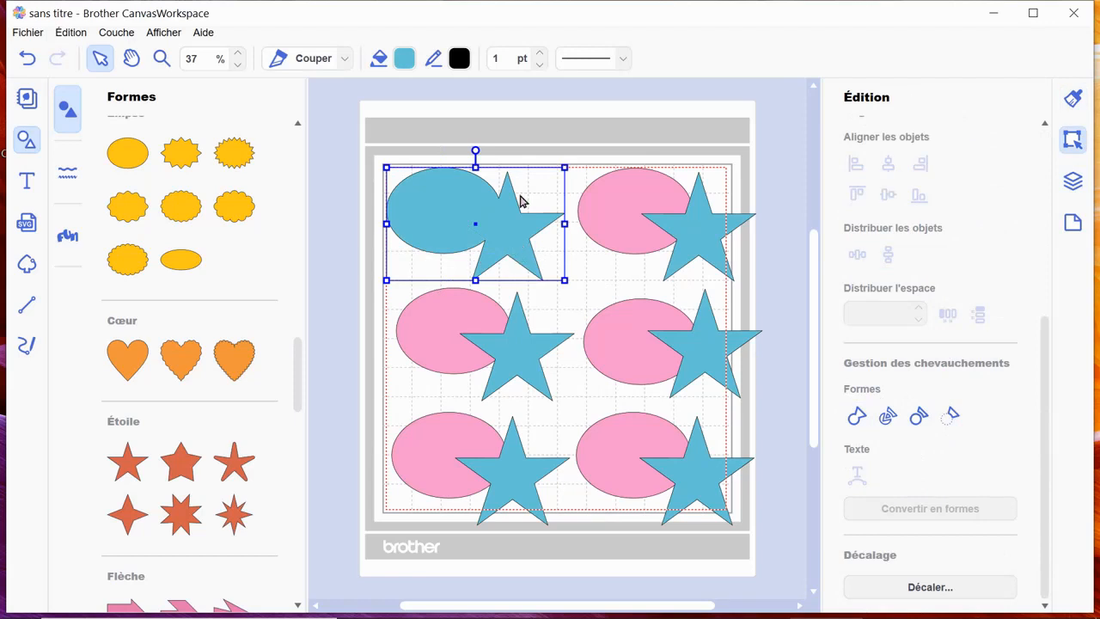
{"action": "left_click", "coordinate": [521, 149]}
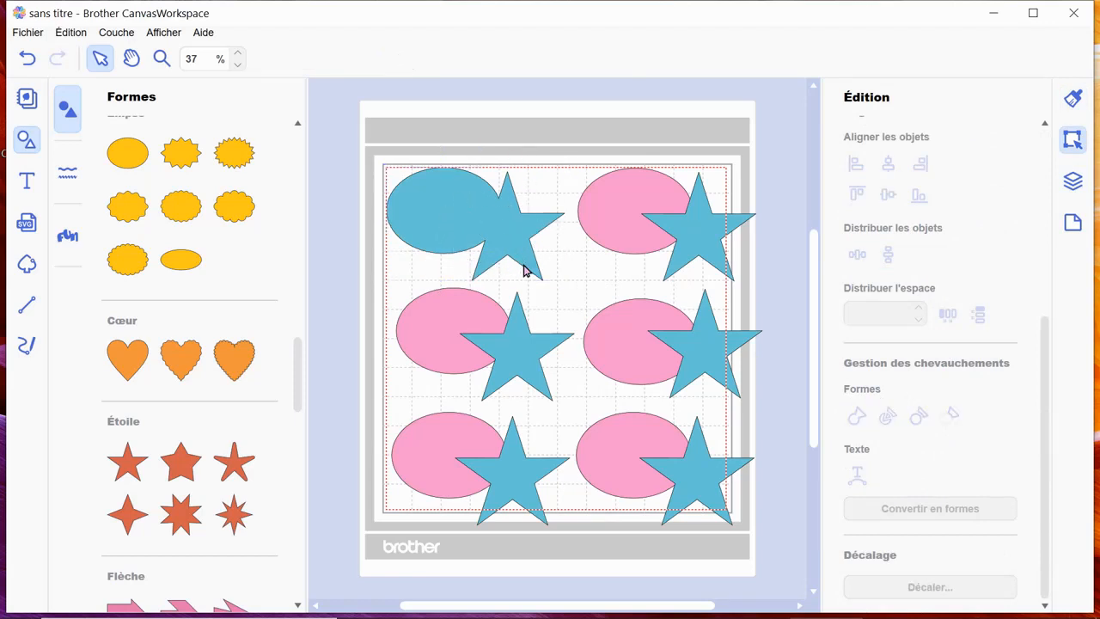
Divide the upper-right ellipse and star into separate shapes along their overlap
{"action": "left_click", "coordinate": [614, 225]}
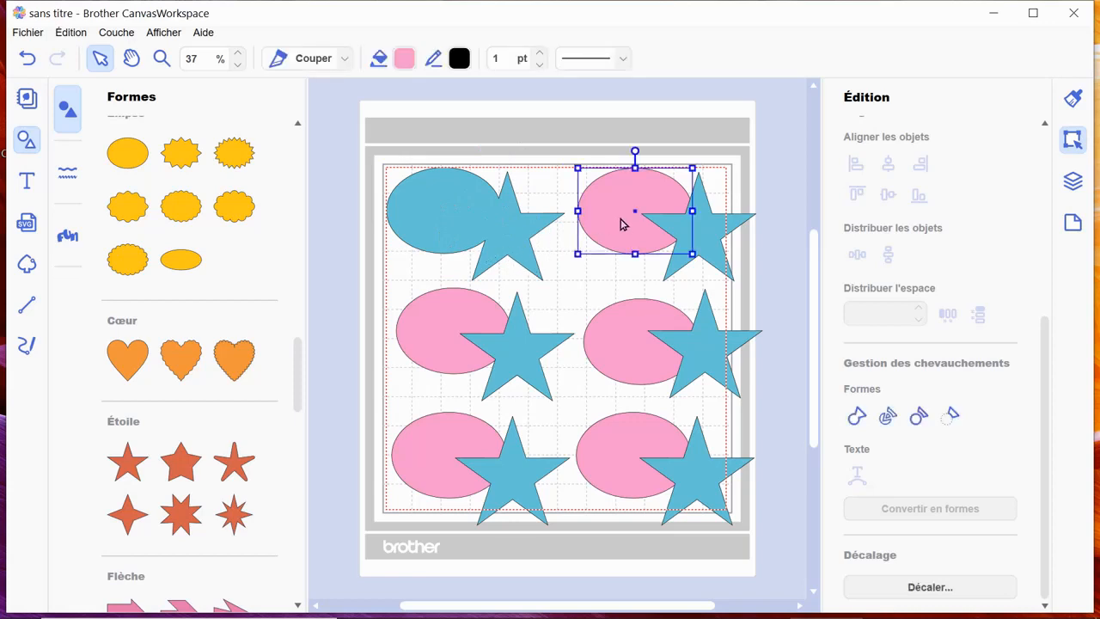
{"action": "left_click", "coordinate": [702, 239], "text": "shift"}
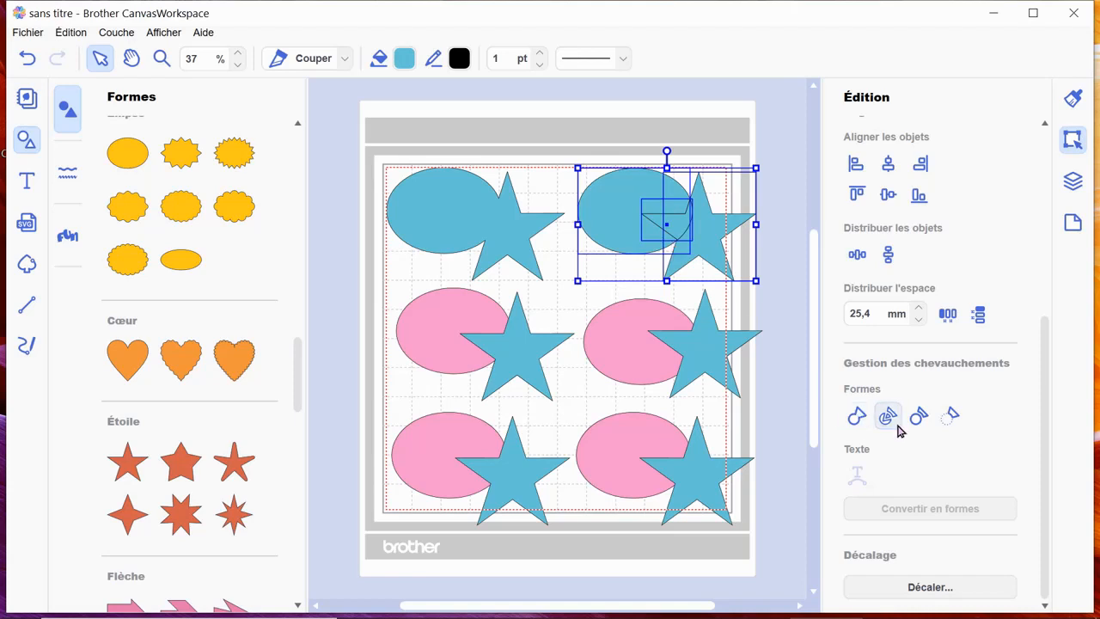
{"action": "left_click", "coordinate": [620, 260]}
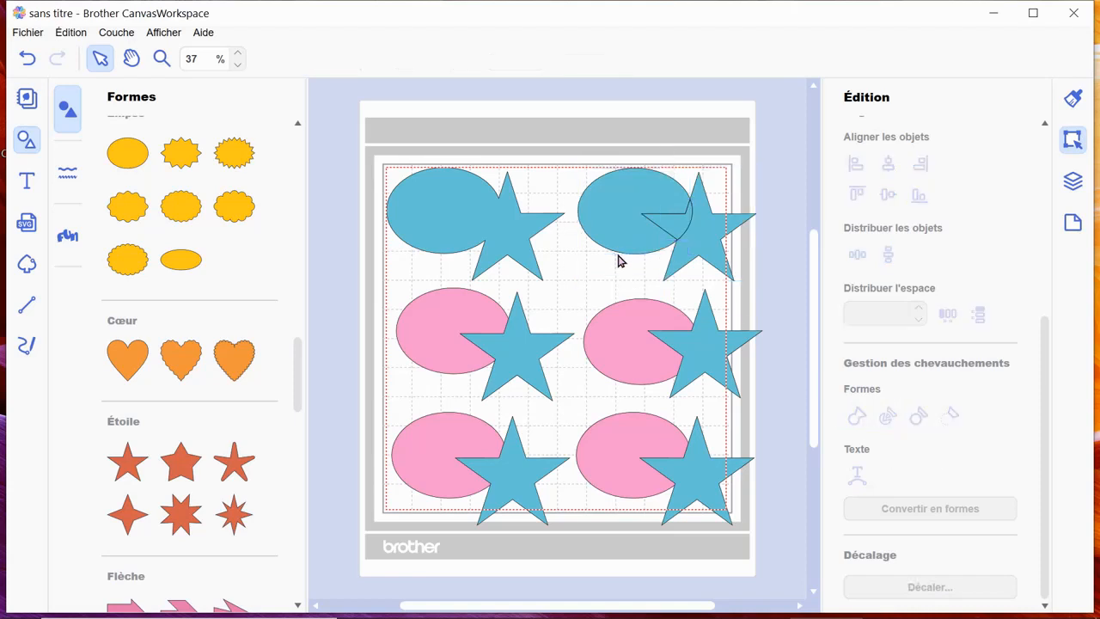
Move the divided upper-right ellipse, star and overlap pieces apart from one another
{"action": "left_click_drag", "start_coordinate": [632, 221], "coordinate": [603, 206]}
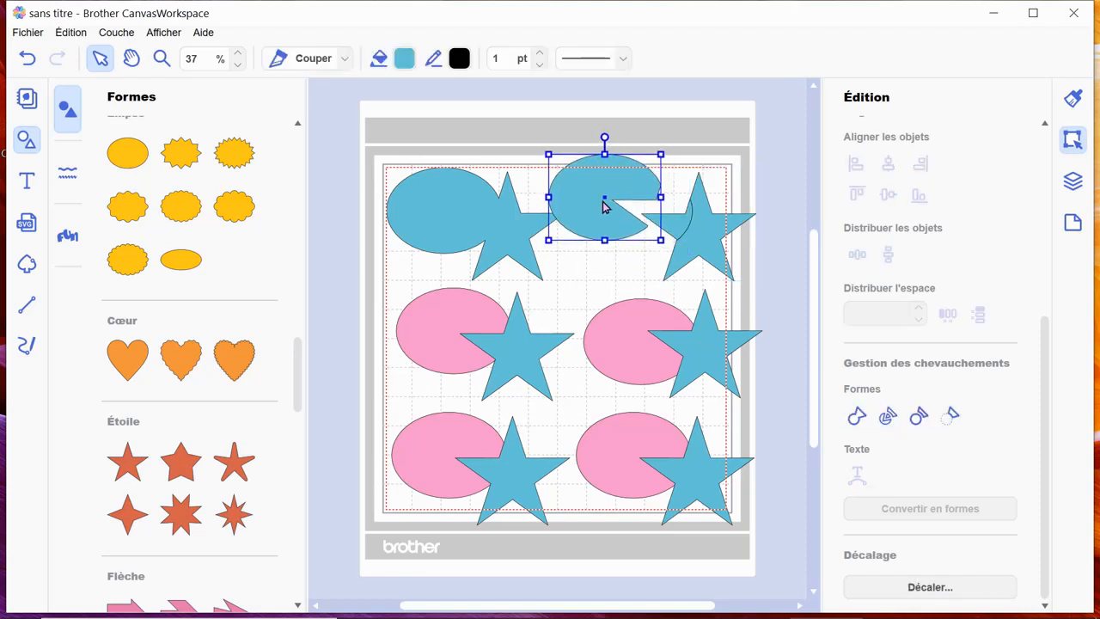
{"action": "left_click", "coordinate": [677, 234]}
{"action": "mouse_move", "coordinate": [659, 252]}
{"action": "left_mouse_down"}
{"action": "mouse_move", "coordinate": [634, 268]}
{"action": "mouse_move", "coordinate": [656, 266]}
{"action": "left_mouse_up"}
{"action": "left_click", "coordinate": [724, 230]}
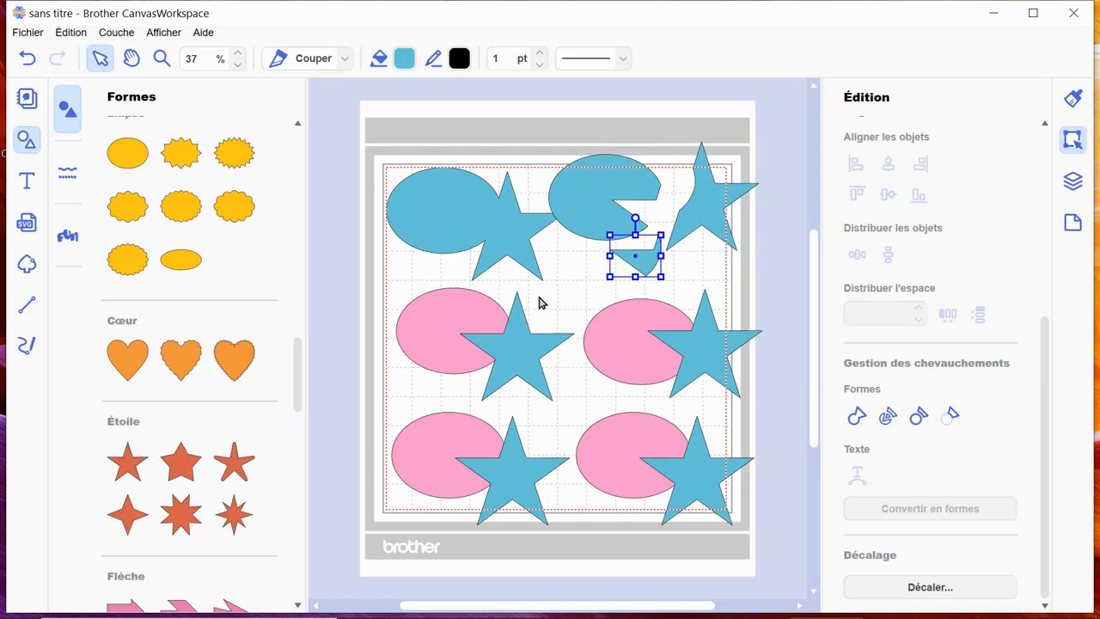
Remove the overlap from the middle-left ellipse and star pair, keeping both shapes separate
{"action": "left_click", "coordinate": [469, 331]}
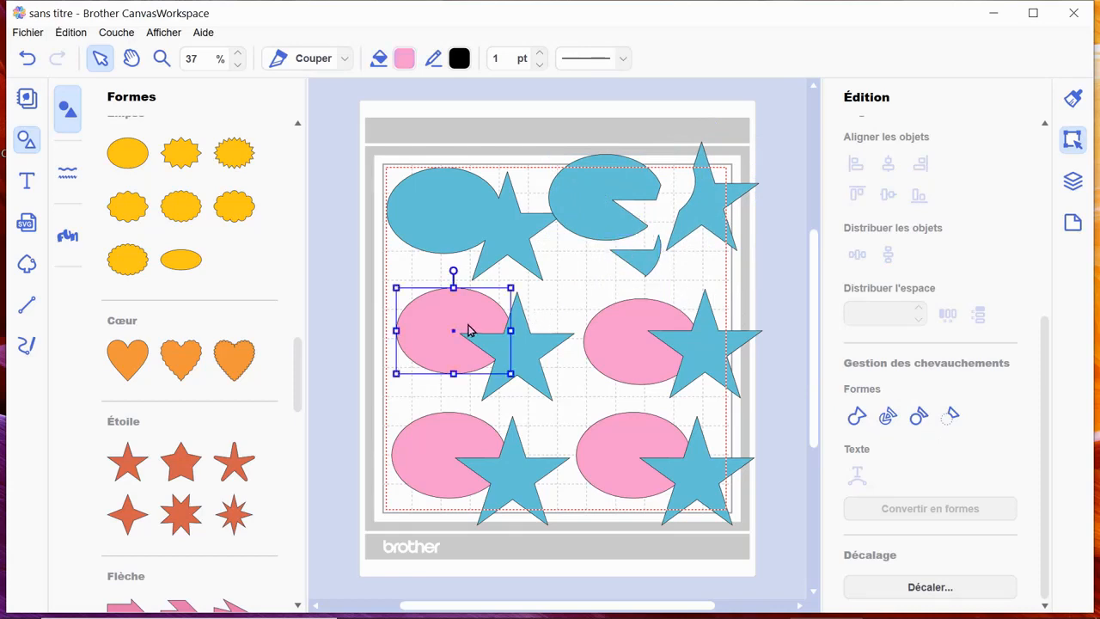
{"action": "left_click", "coordinate": [521, 353], "text": "shift"}
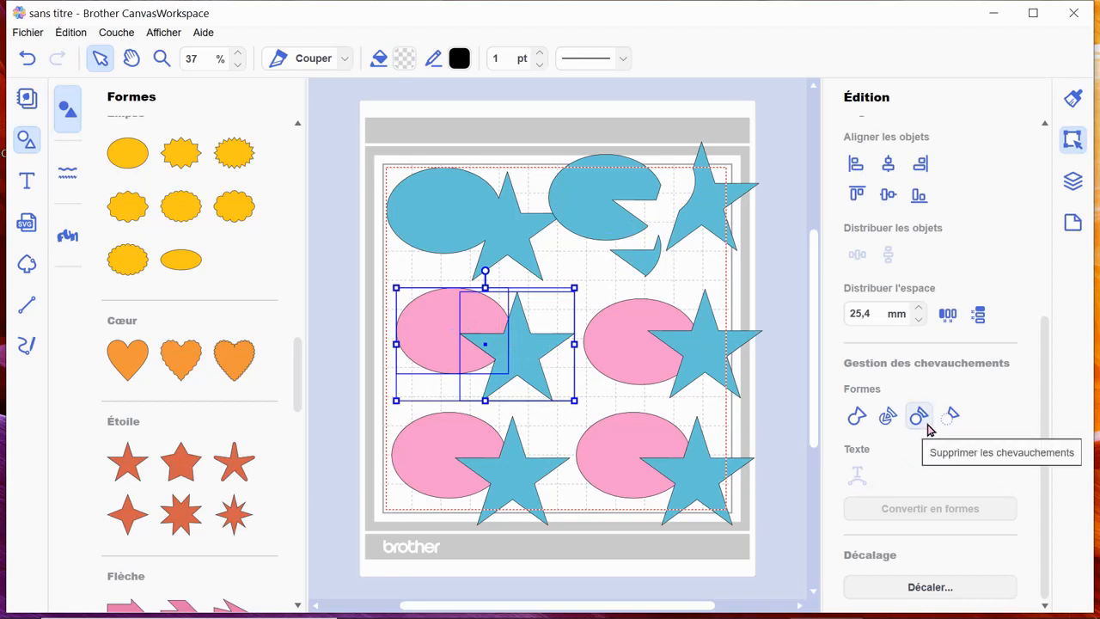
{"action": "left_click", "coordinate": [552, 418]}
{"action": "mouse_move", "coordinate": [527, 362]}
{"action": "left_mouse_down"}
{"action": "mouse_move", "coordinate": [563, 379]}
{"action": "mouse_move", "coordinate": [528, 361]}
{"action": "left_mouse_up"}
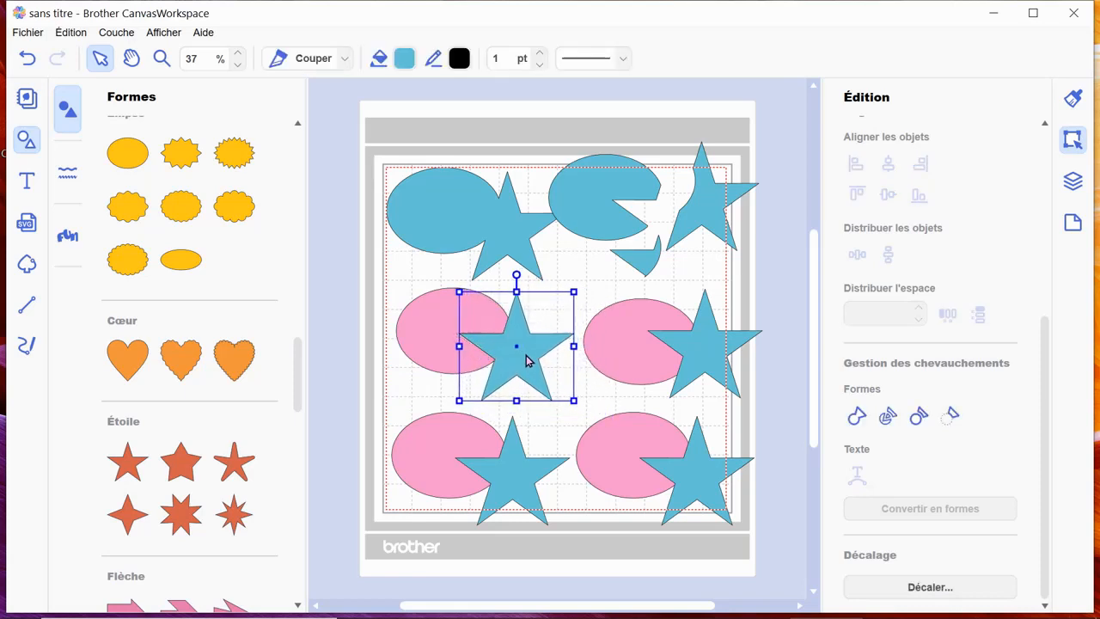
Send the star of the middle-right pair to the back, behind its pink ellipse
{"action": "left_click", "coordinate": [686, 341]}
{"action": "left_click", "coordinate": [740, 345], "text": "shift"}
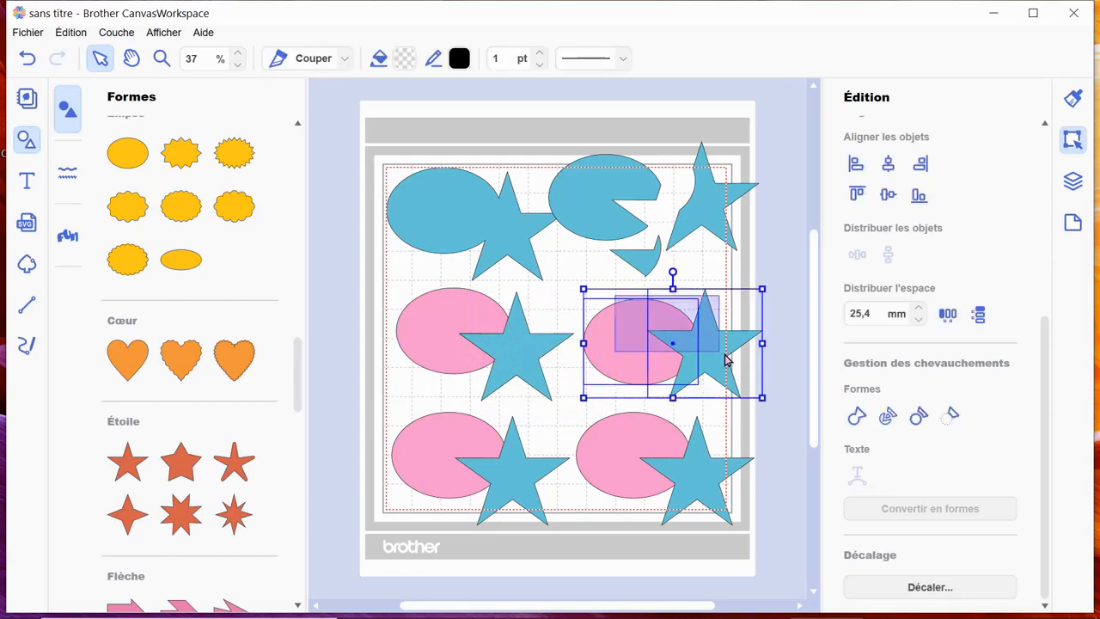
{"action": "left_click", "coordinate": [777, 349]}
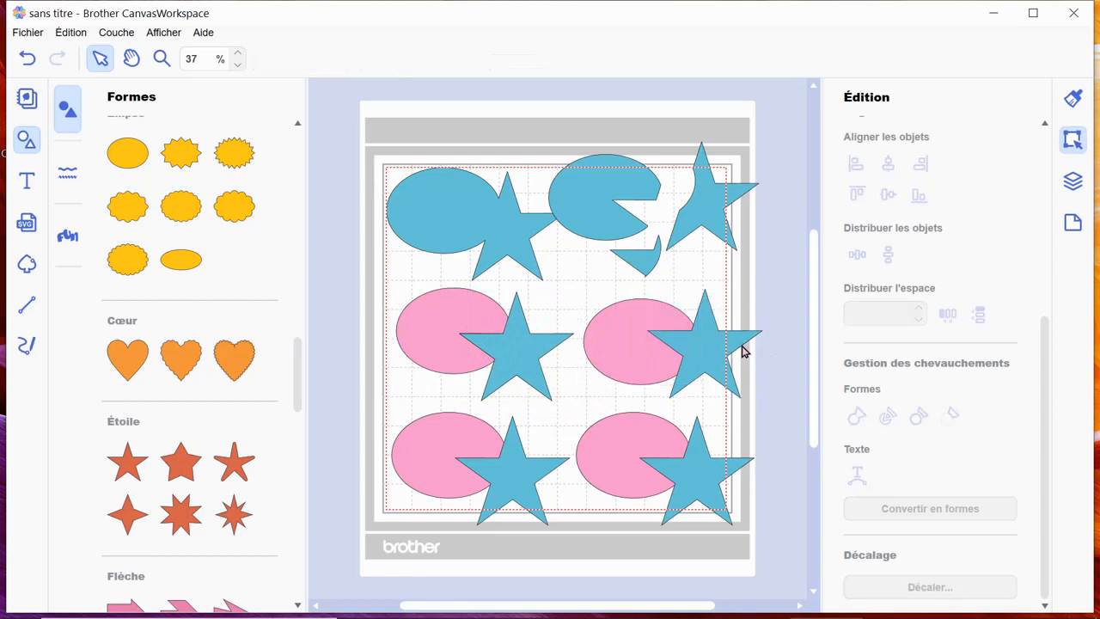
{"action": "left_click", "coordinate": [719, 347]}
{"action": "right_click", "coordinate": [707, 357]}
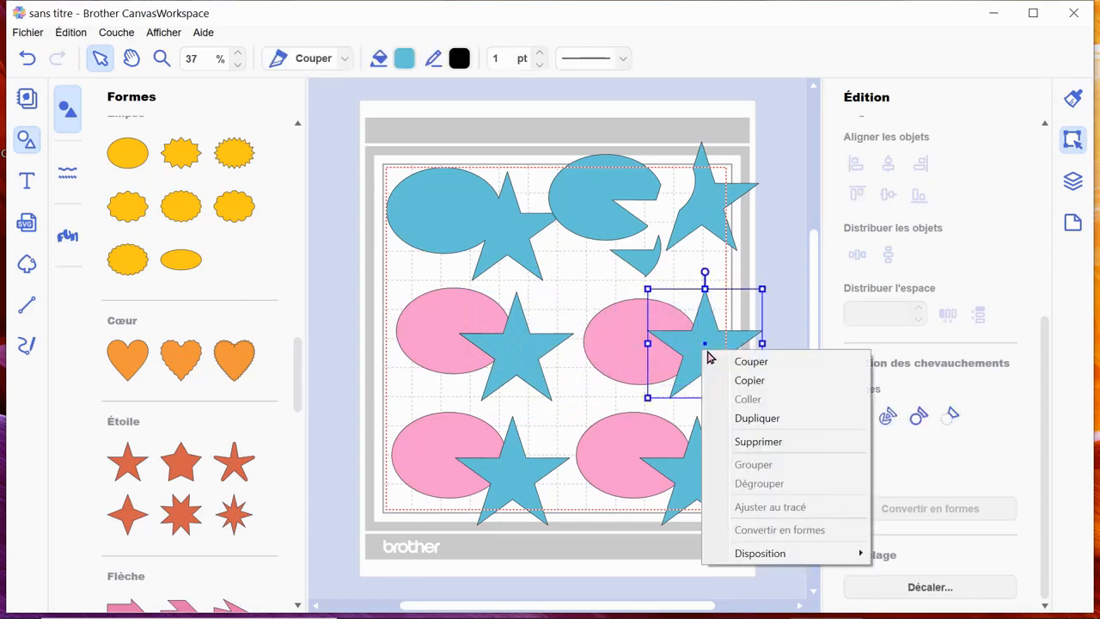
{"action": "mouse_move", "coordinate": [771, 554]}
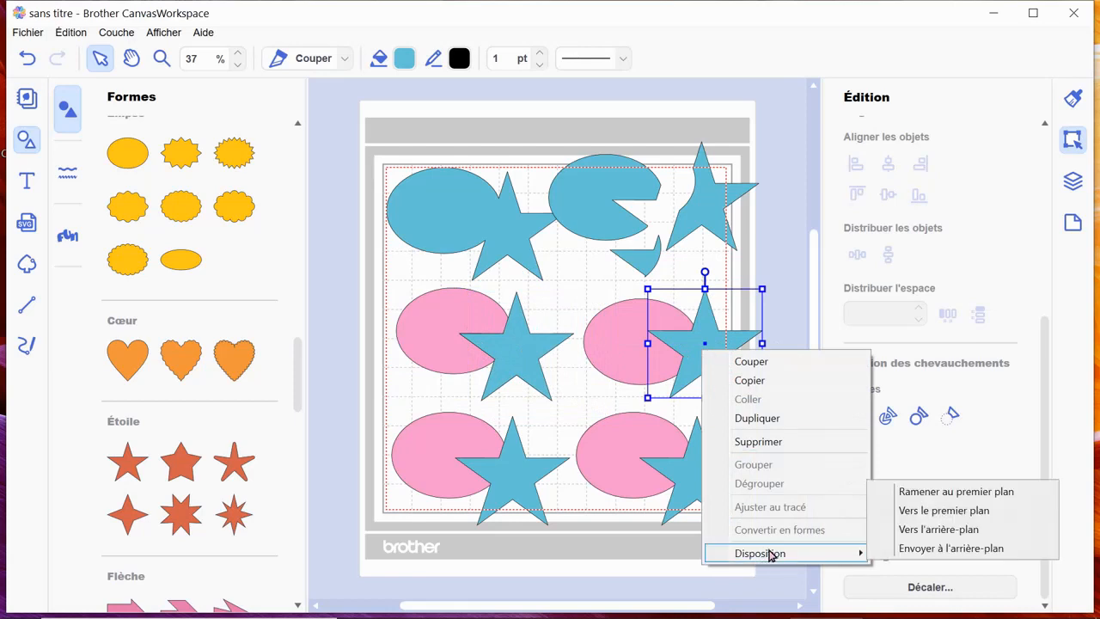
{"action": "left_click", "coordinate": [904, 552]}
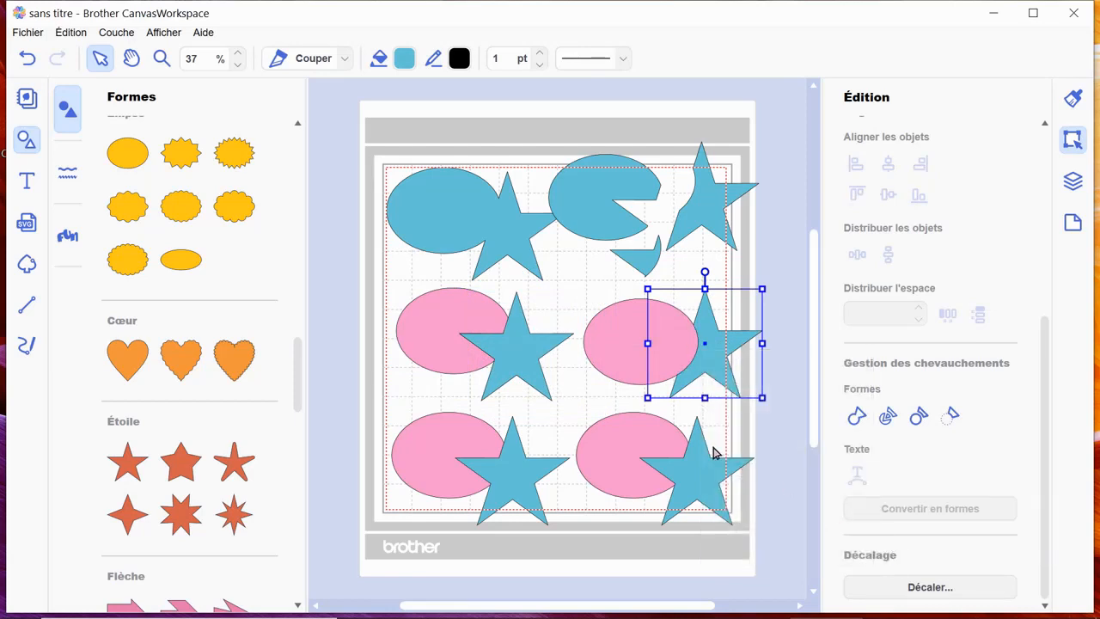
Remove the overlap from the middle-right pair and move its ellipse and clipped star apart
{"action": "left_click", "coordinate": [600, 297]}
{"action": "left_click_drag", "start_coordinate": [608, 287], "coordinate": [731, 363]}
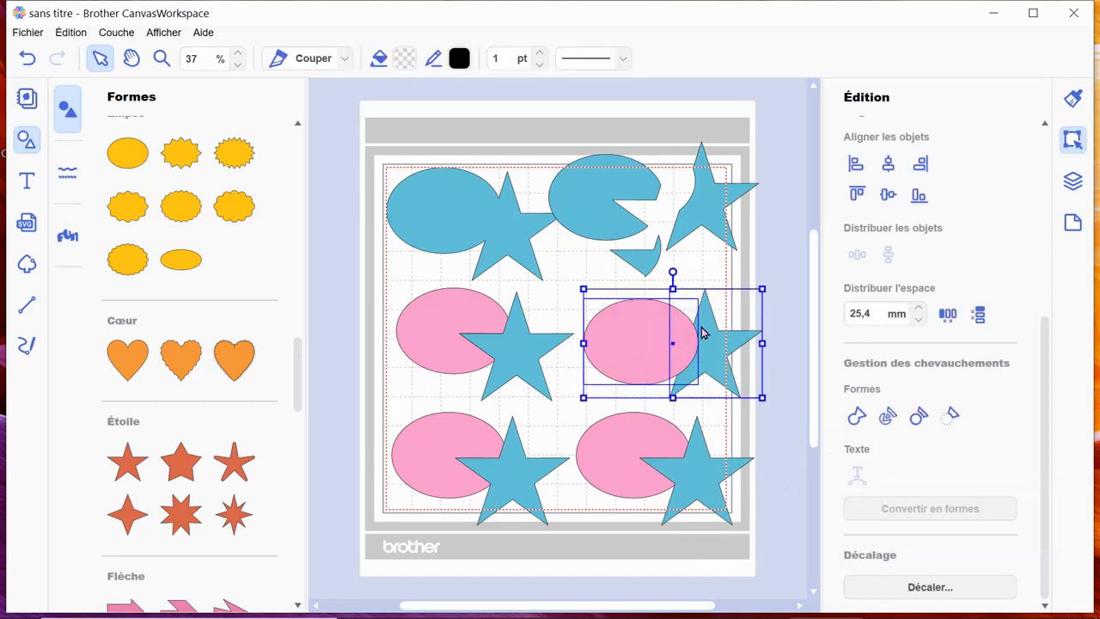
{"action": "mouse_move", "coordinate": [649, 350]}
{"action": "left_mouse_down"}
{"action": "mouse_move", "coordinate": [628, 321]}
{"action": "mouse_move", "coordinate": [659, 361]}
{"action": "left_mouse_up"}
{"action": "left_click", "coordinate": [633, 311]}
{"action": "mouse_move", "coordinate": [633, 316]}
{"action": "left_mouse_down"}
{"action": "mouse_move", "coordinate": [610, 302]}
{"action": "mouse_move", "coordinate": [635, 338]}
{"action": "mouse_move", "coordinate": [613, 327]}
{"action": "left_mouse_up"}
Move the middle-left notched ellipse away from its star to separate the two shapes
{"action": "left_click_drag", "start_coordinate": [530, 349], "coordinate": [544, 353]}
{"action": "left_click_drag", "start_coordinate": [466, 332], "coordinate": [430, 329]}
{"action": "left_click_drag", "start_coordinate": [530, 368], "coordinate": [511, 364]}
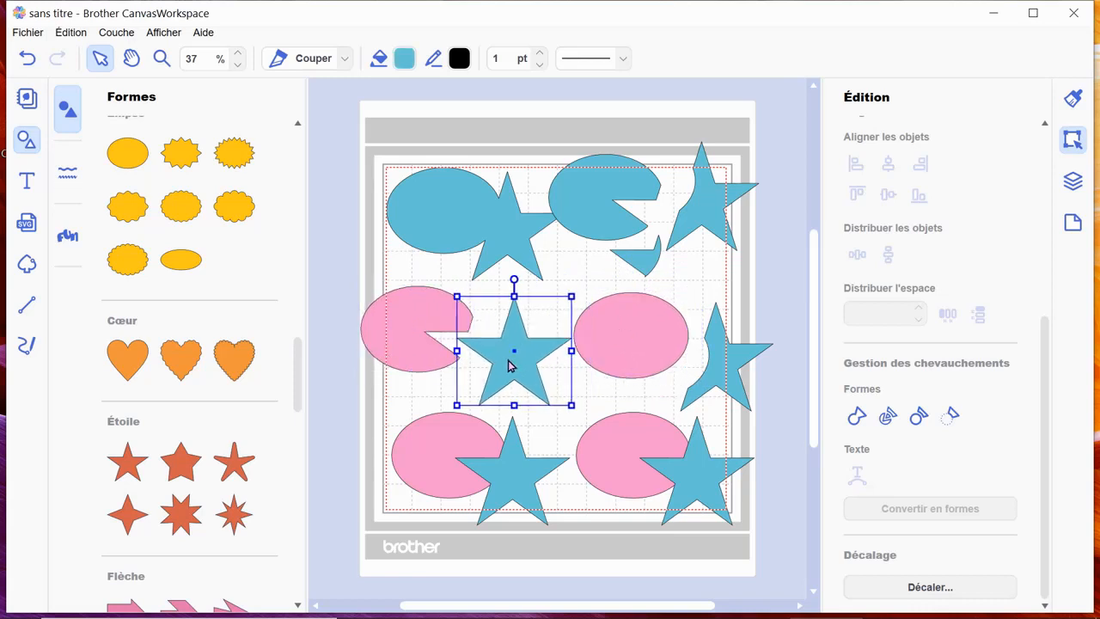
Subtract the star from the lower-left ellipse and shift the notched ellipse slightly to the left
{"action": "scroll", "coordinate": [659, 313], "scroll_direction": "down", "scroll_amount": 2}
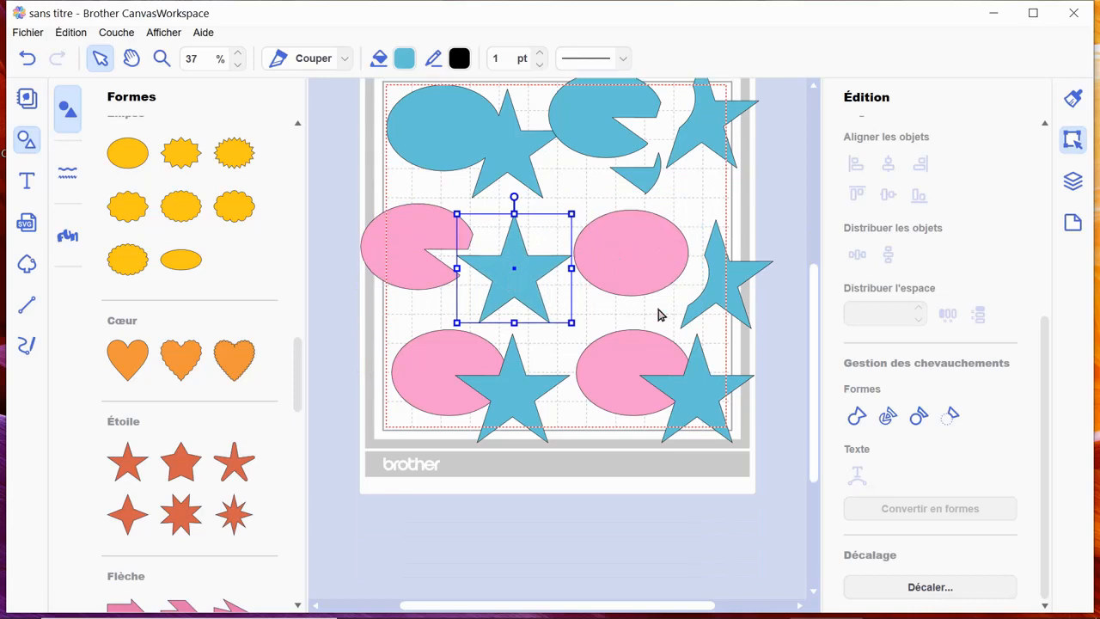
{"action": "left_click", "coordinate": [386, 321]}
{"action": "left_click_drag", "start_coordinate": [412, 319], "coordinate": [507, 401]}
{"action": "left_click", "coordinate": [382, 335]}
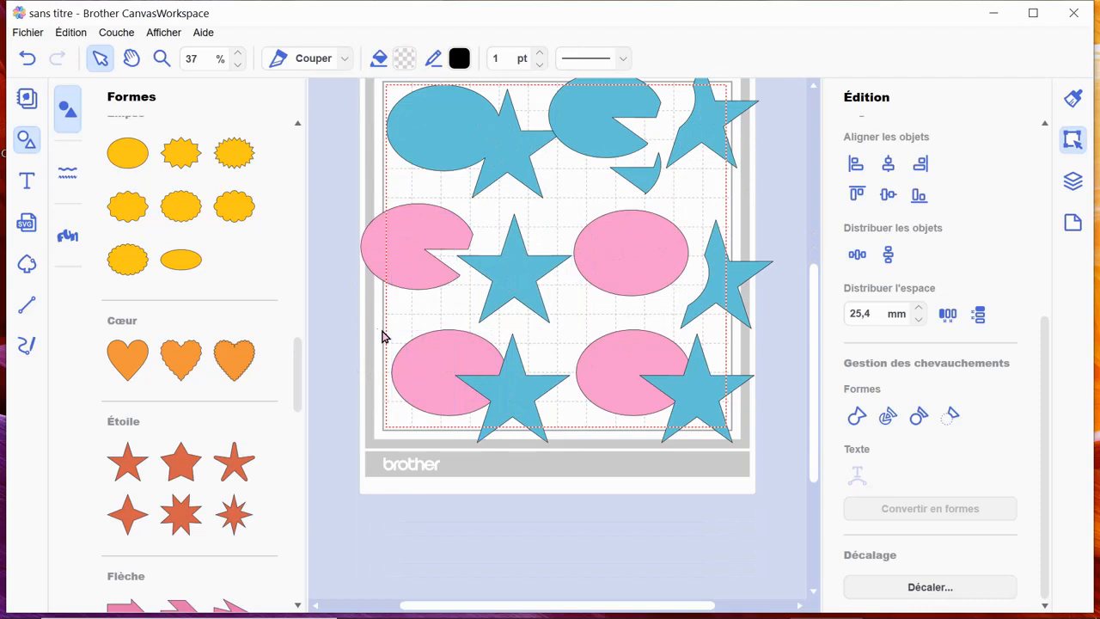
{"action": "left_click", "coordinate": [422, 374]}
{"action": "left_click", "coordinate": [527, 418], "text": "shift"}
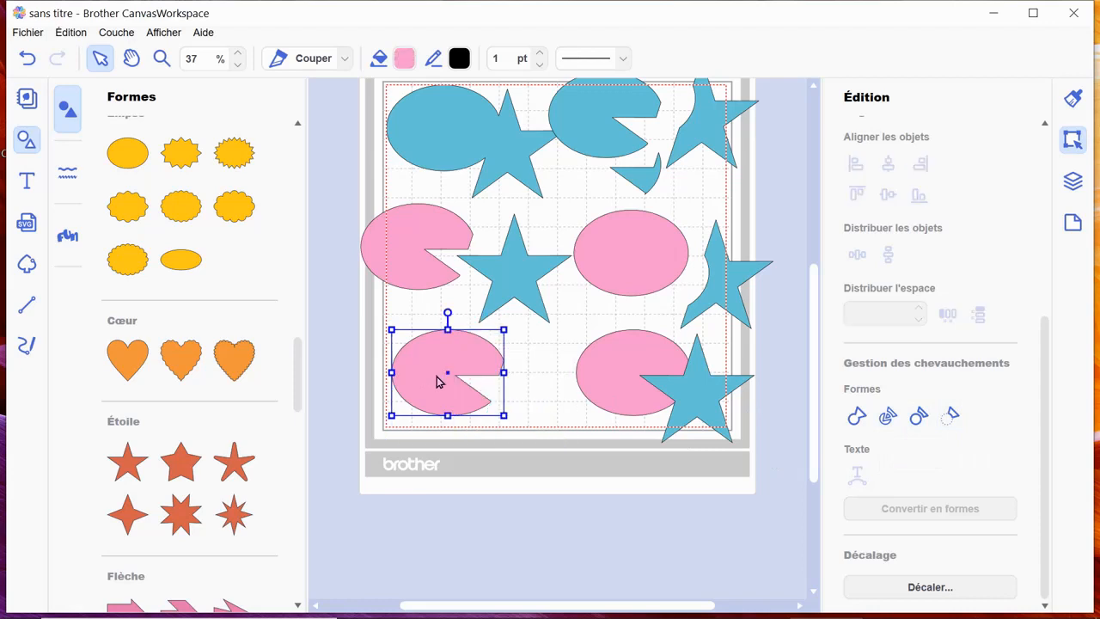
{"action": "left_click", "coordinate": [517, 363]}
{"action": "left_click_drag", "start_coordinate": [444, 359], "coordinate": [418, 354]}
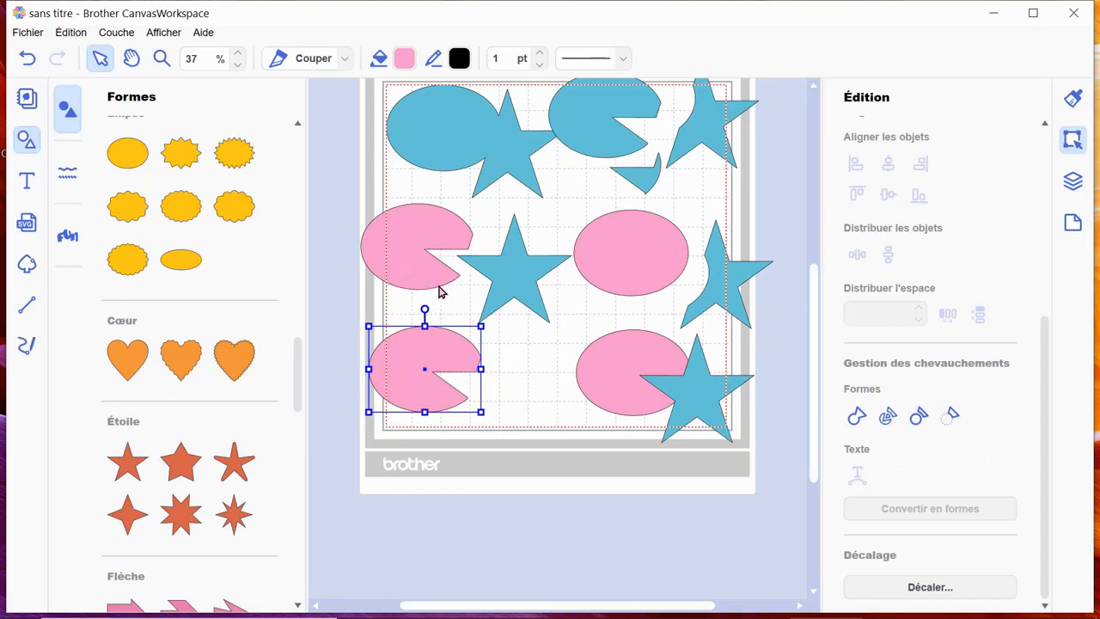
Send the star of the lower-right pair to the back, behind its pink ellipse
{"action": "left_click_drag", "start_coordinate": [600, 328], "coordinate": [687, 405]}
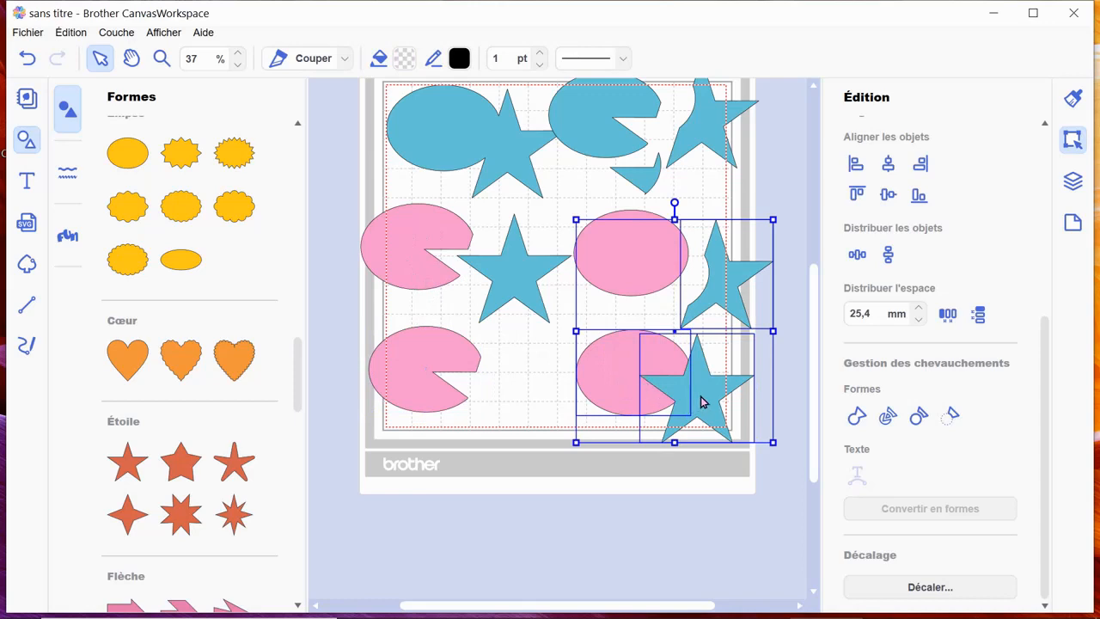
{"action": "left_click", "coordinate": [800, 410]}
{"action": "left_click", "coordinate": [725, 396]}
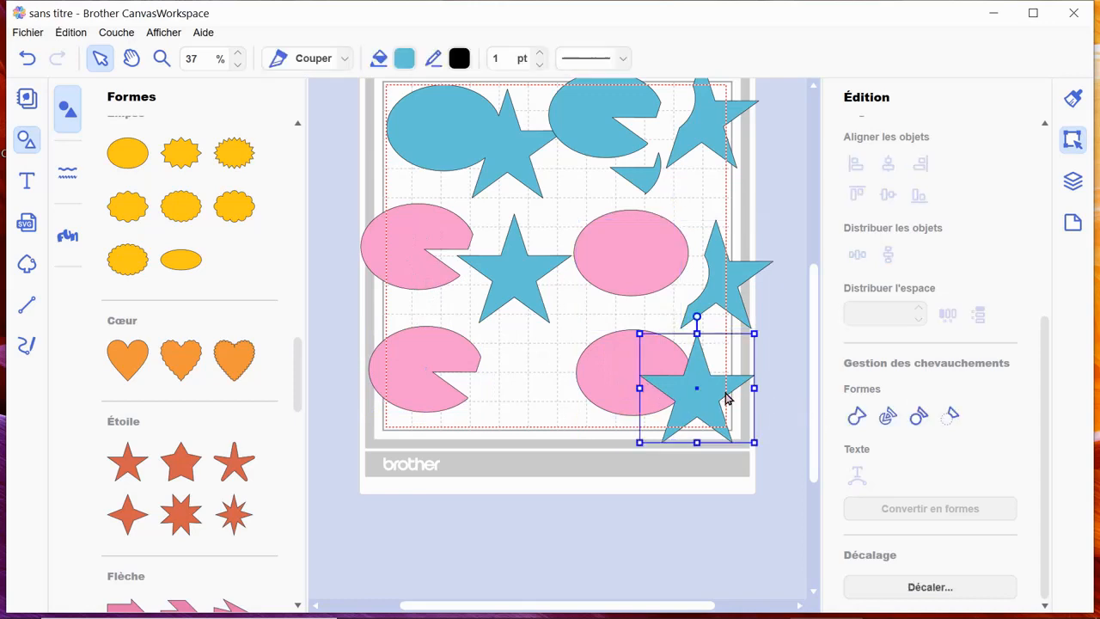
{"action": "right_click", "coordinate": [724, 396]}
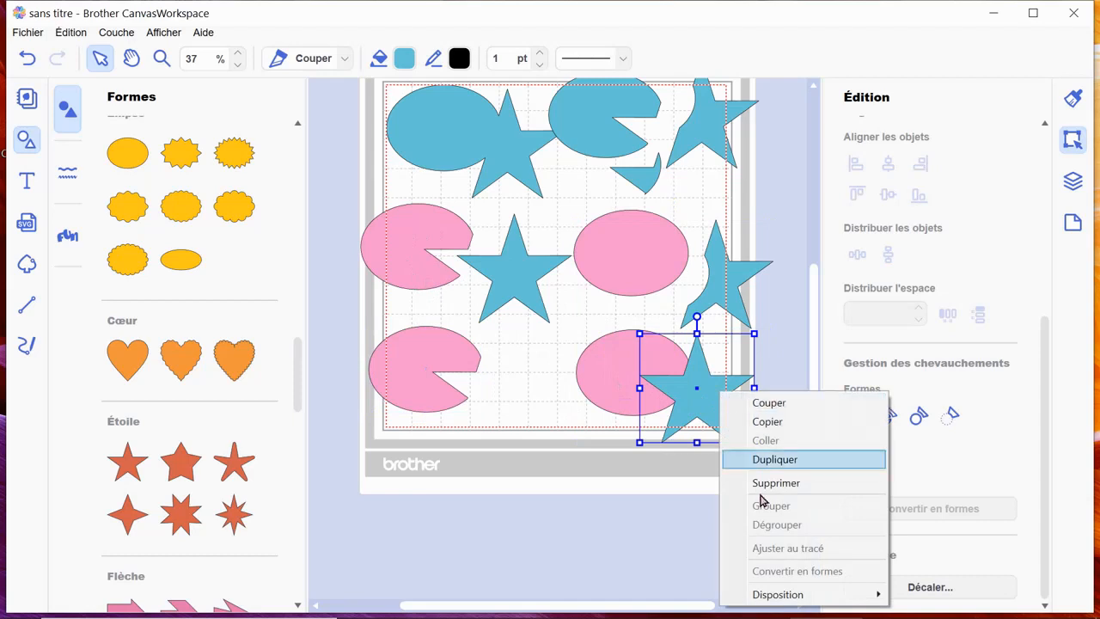
{"action": "mouse_move", "coordinate": [779, 596]}
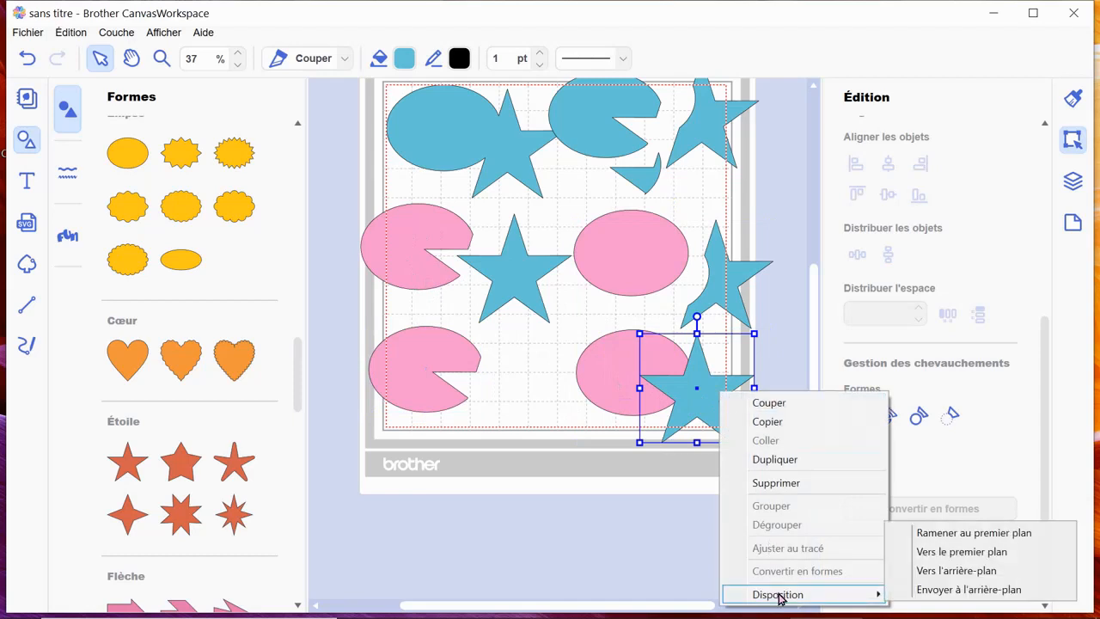
{"action": "left_click", "coordinate": [966, 593]}
{"action": "left_click", "coordinate": [744, 514]}
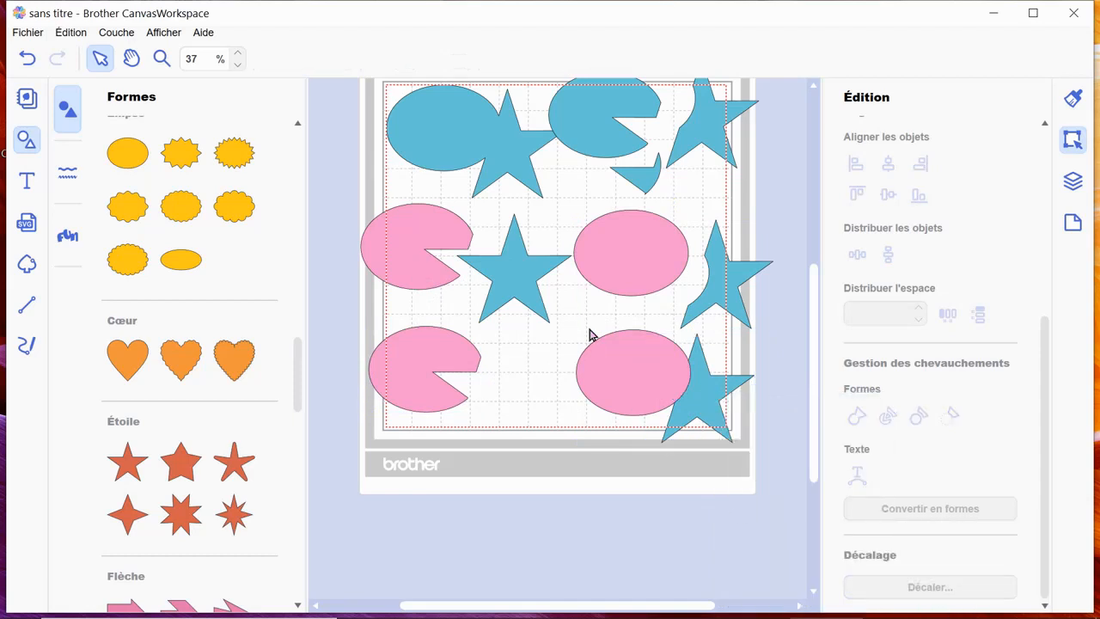
Subtract the ellipse from the lower-right star and move the clipped star to the left
{"action": "left_click_drag", "start_coordinate": [596, 324], "coordinate": [683, 393]}
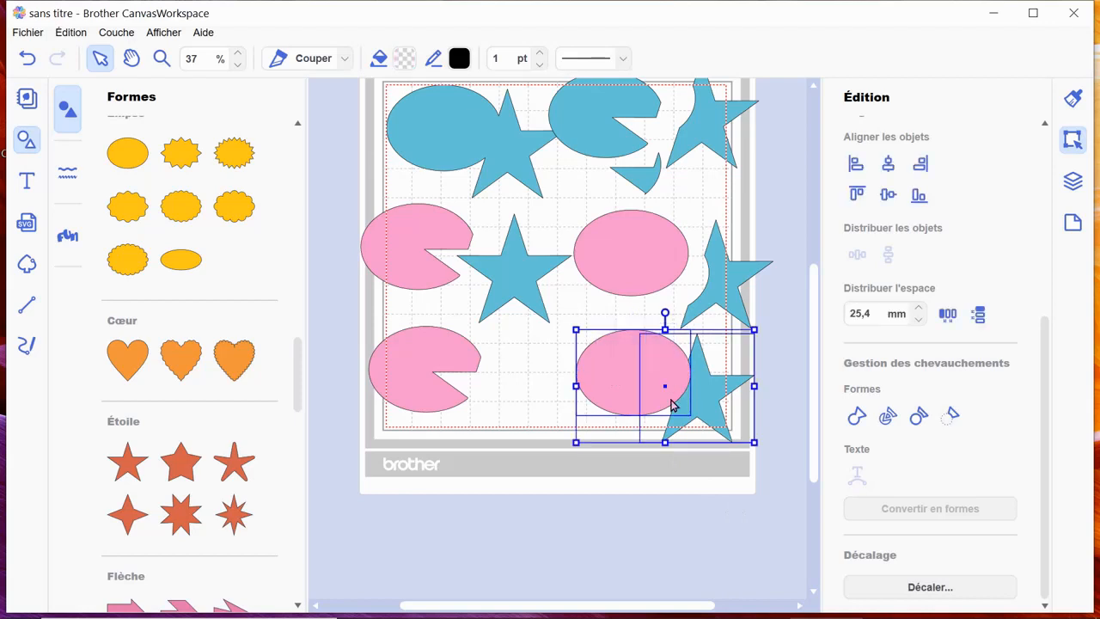
{"action": "key", "text": "ctrl+minus"}
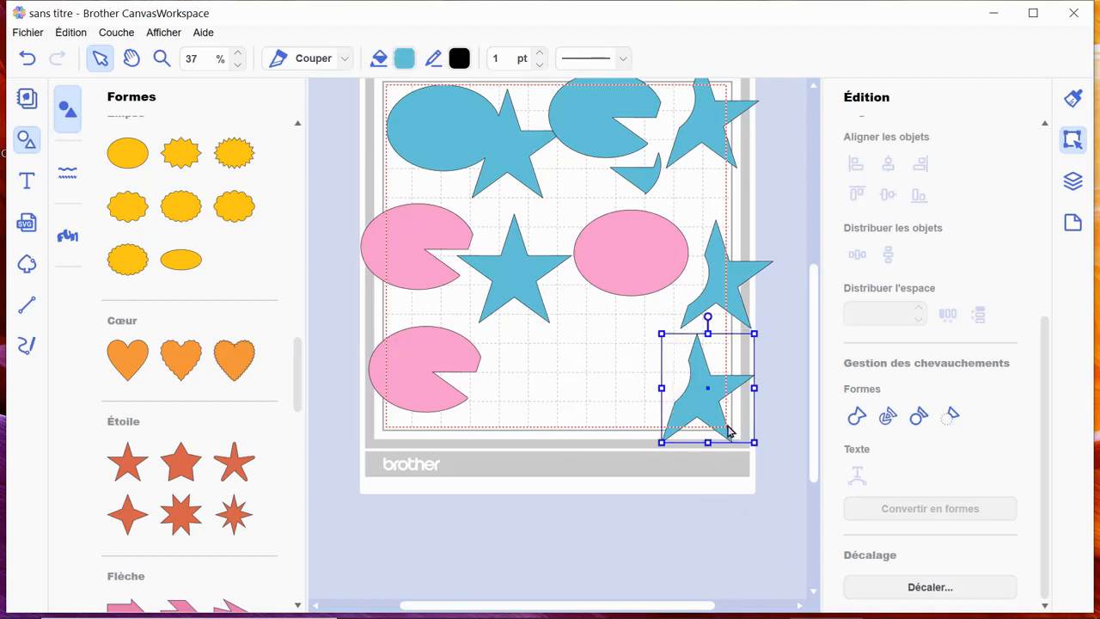
{"action": "left_click_drag", "start_coordinate": [706, 413], "coordinate": [663, 410]}
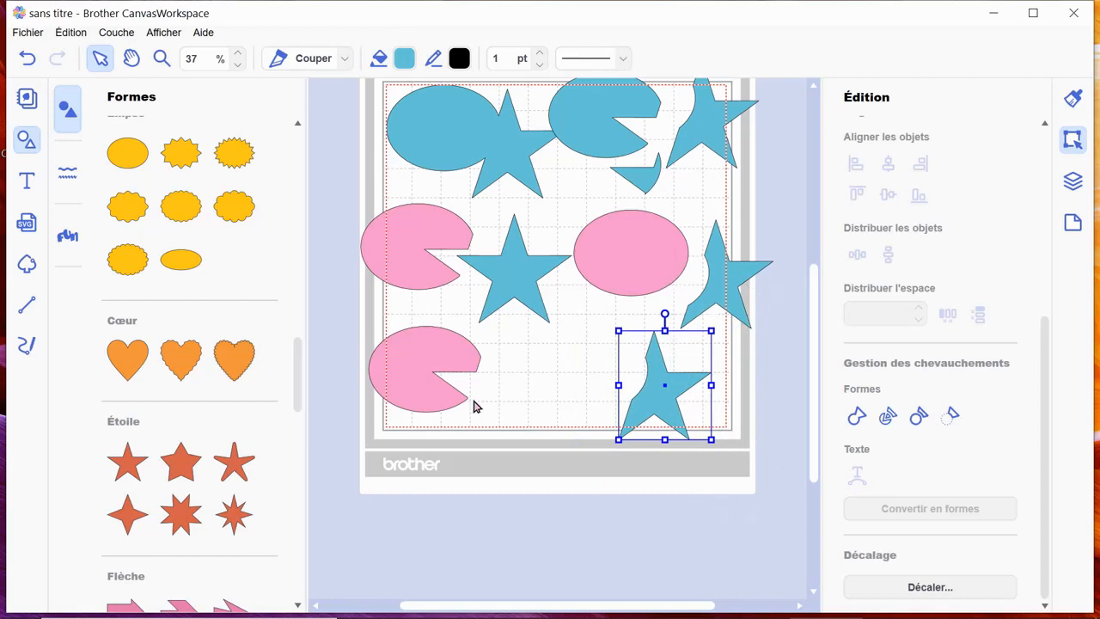
{"action": "scroll", "coordinate": [474, 407], "scroll_direction": "up", "scroll_amount": 1}
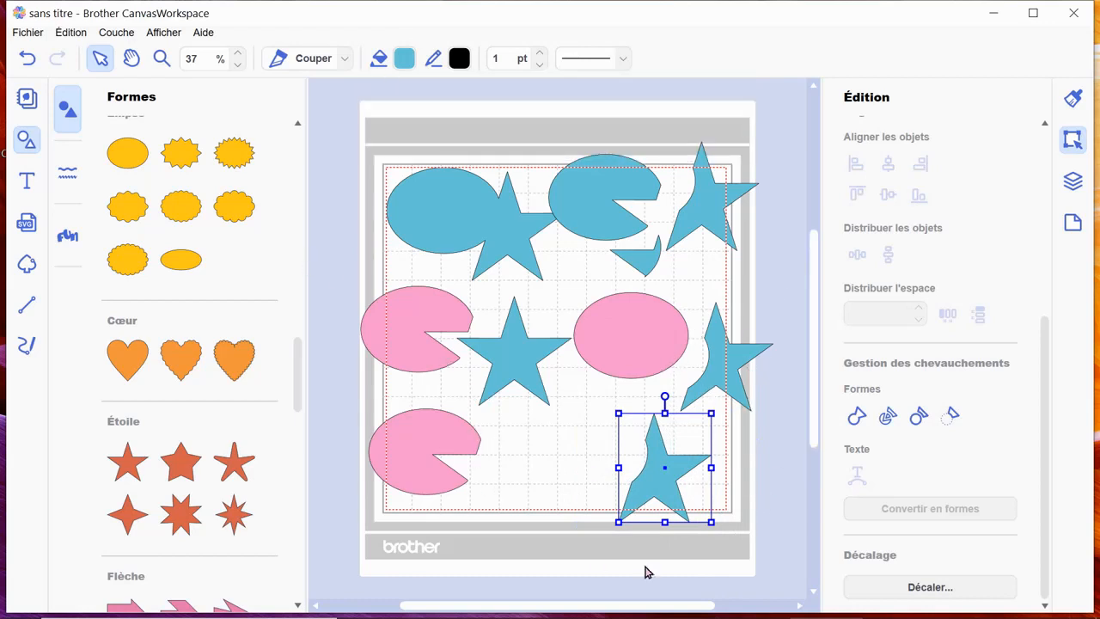